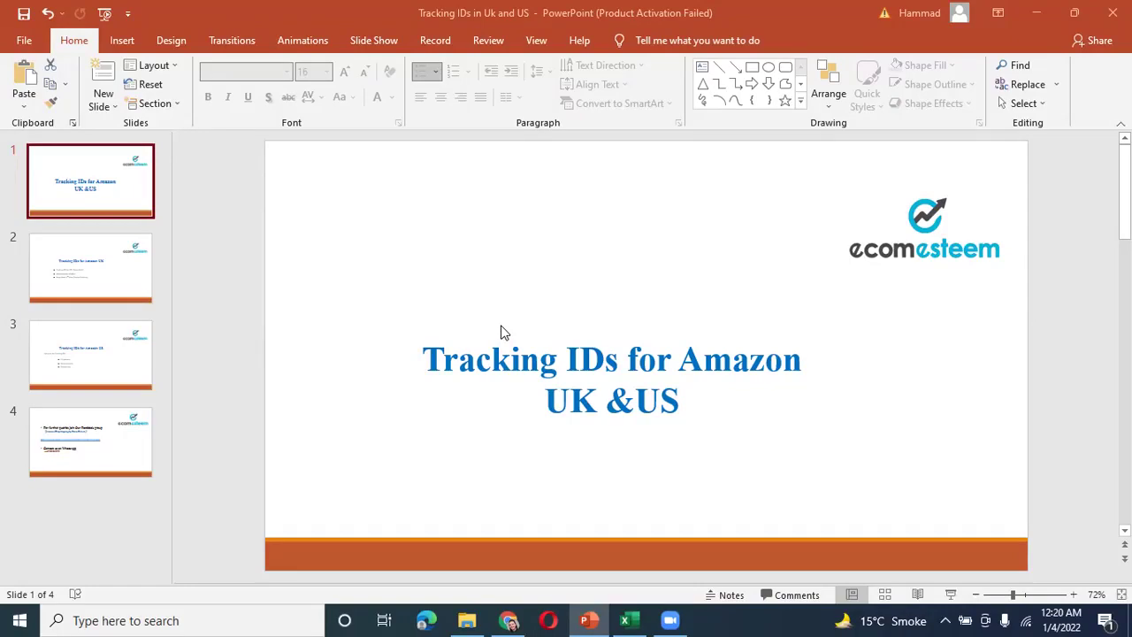
Show slide 2, Tracking IDs for Amazon UK, then bring Chrome back to the front
click(124, 280)
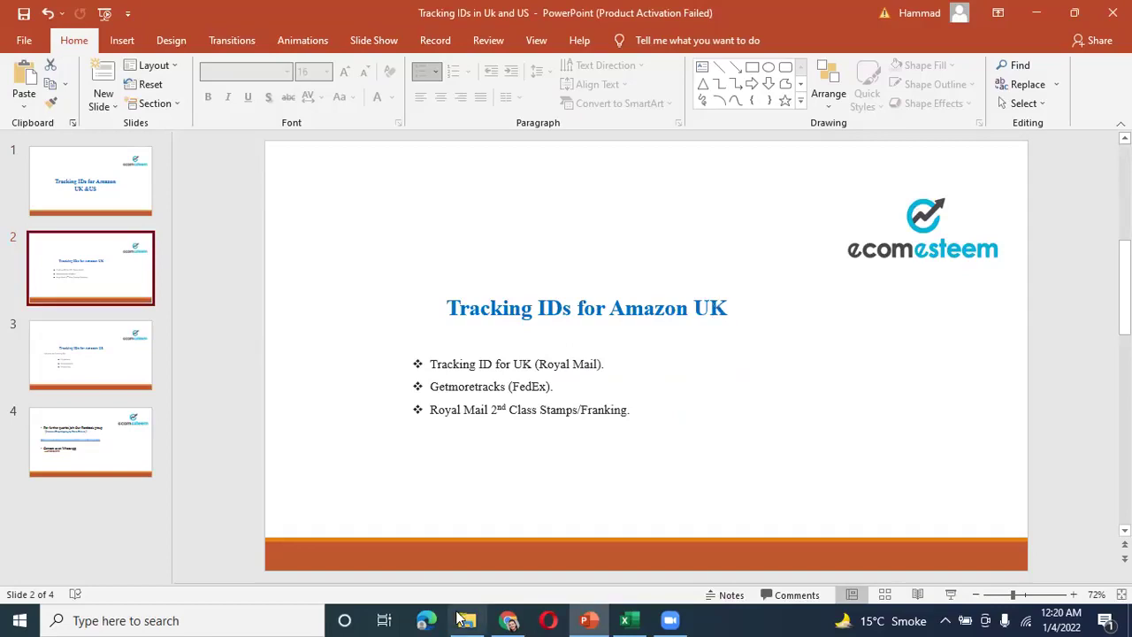
click(507, 619)
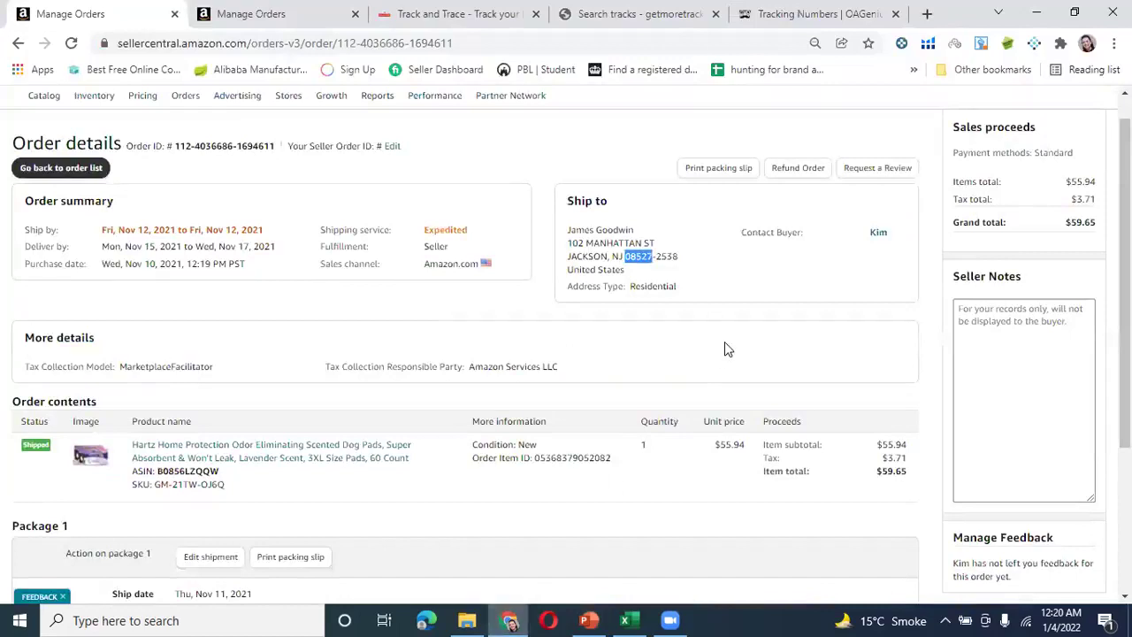
click(619, 11)
click(508, 9)
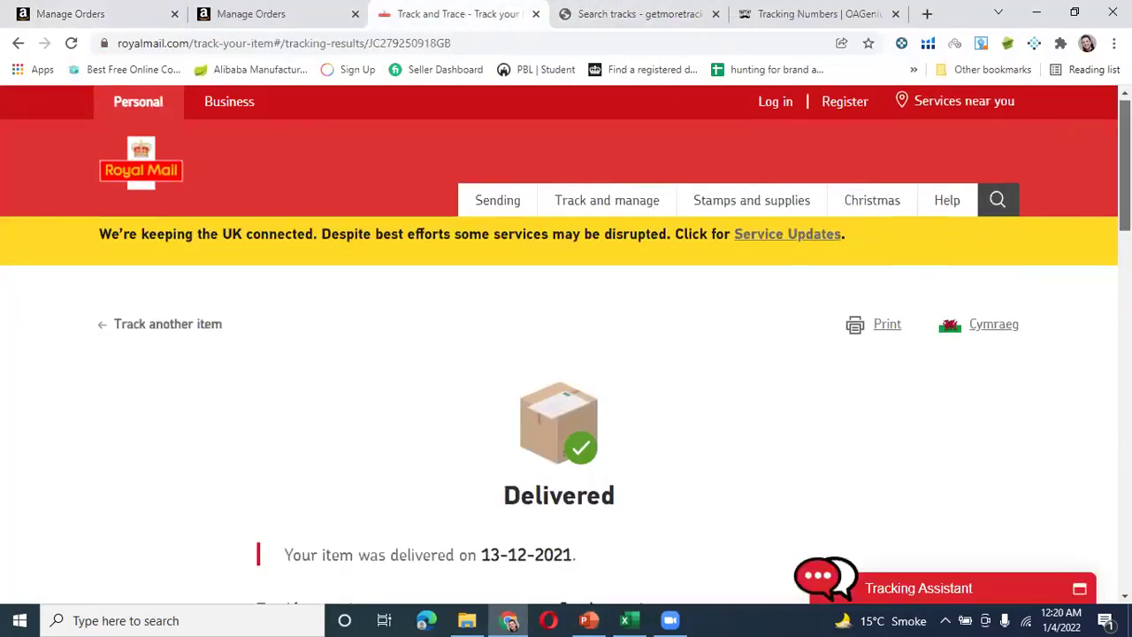
scroll(566, 353, down, 3)
scroll(283, 308, down, 1)
double_click(266, 349)
right_click(276, 351)
click(305, 362)
scroll(146, 303, up, 3)
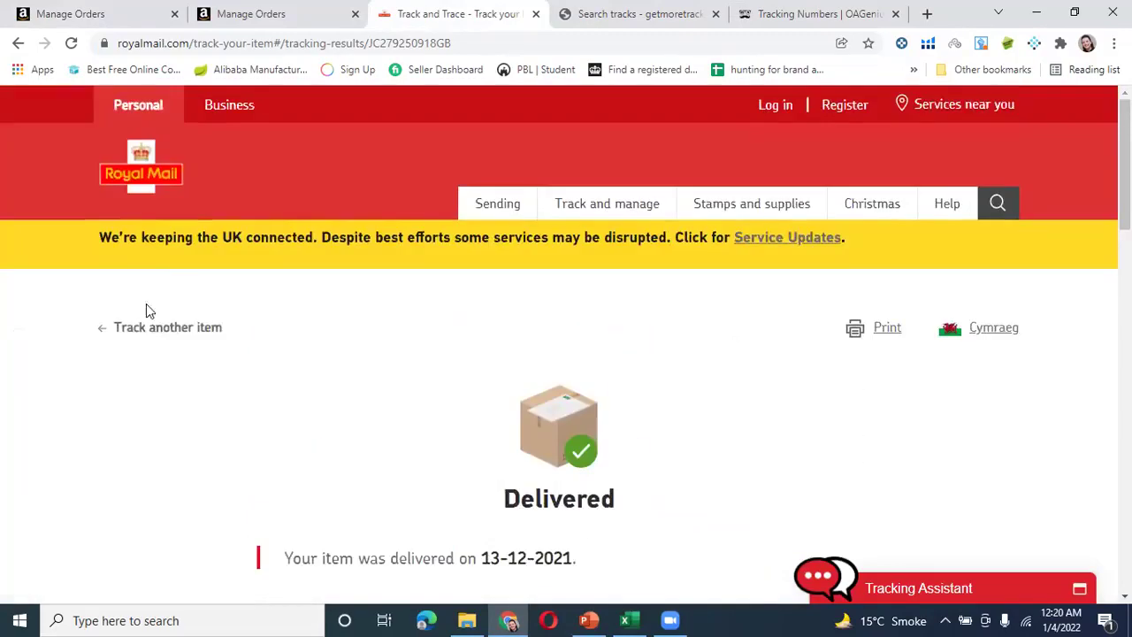
click(137, 328)
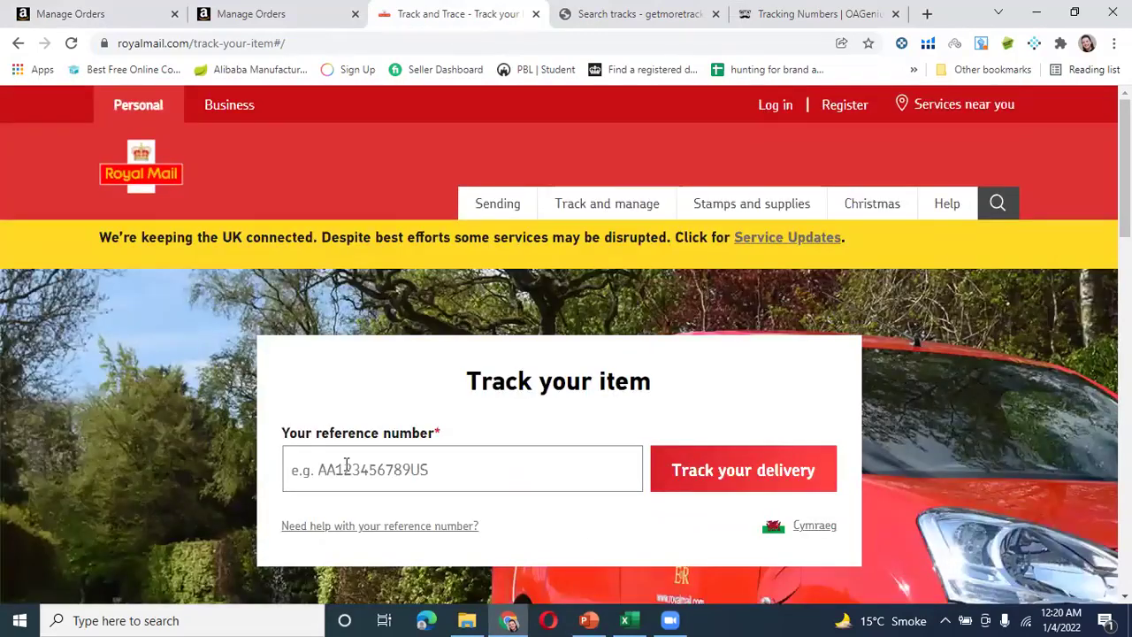
click(346, 467)
key(ctrl+v)
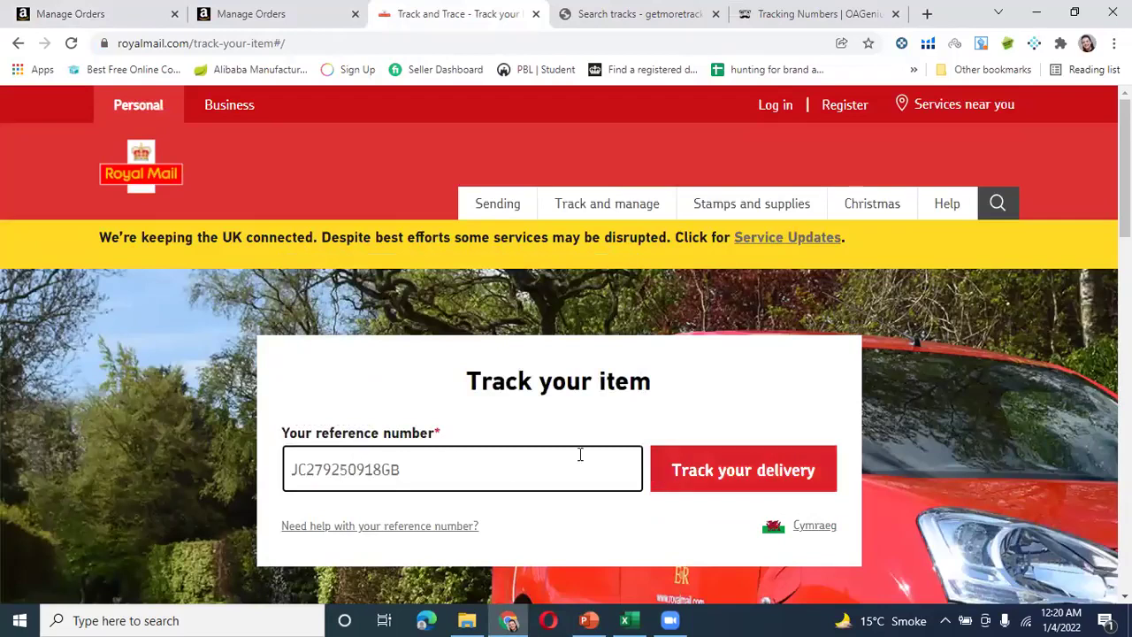
click(381, 469)
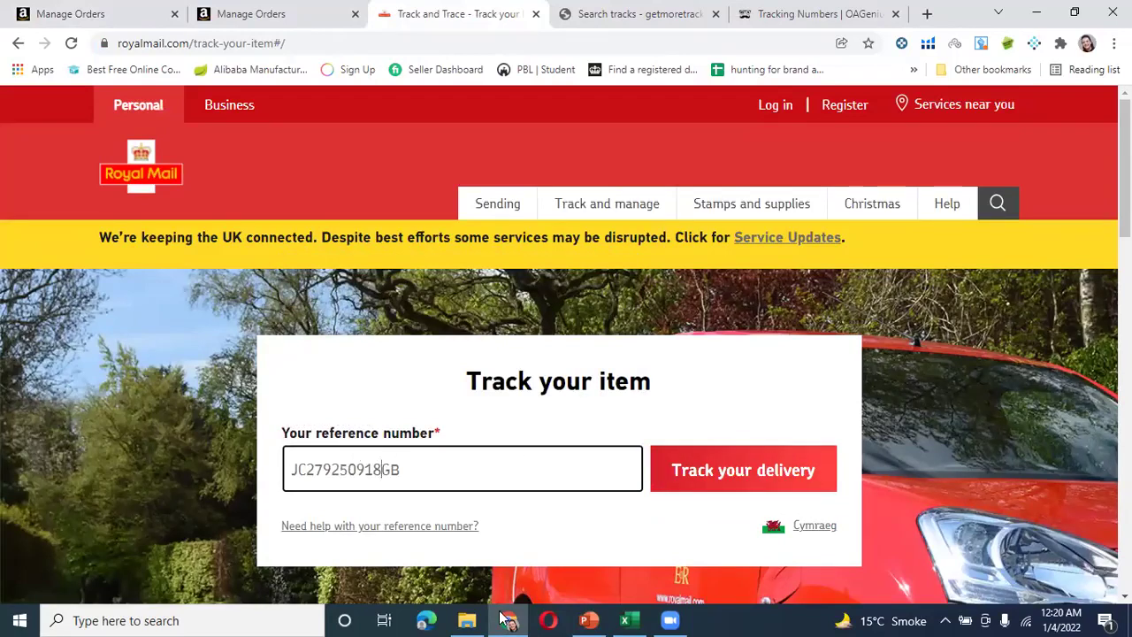
mouse_move(509, 619)
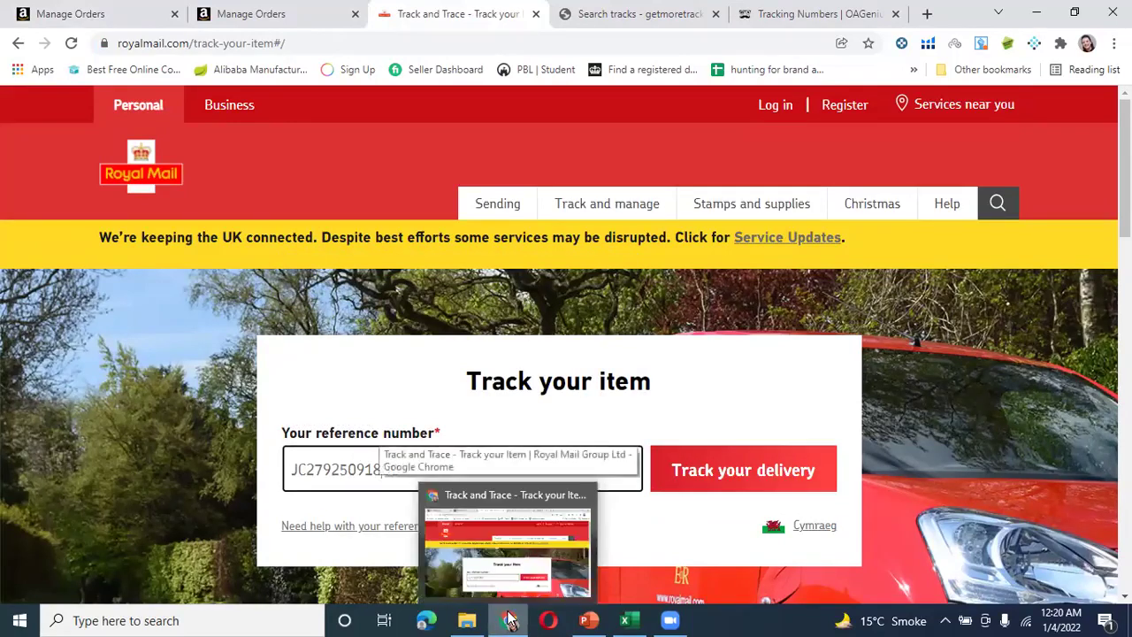
key(BackSpace)
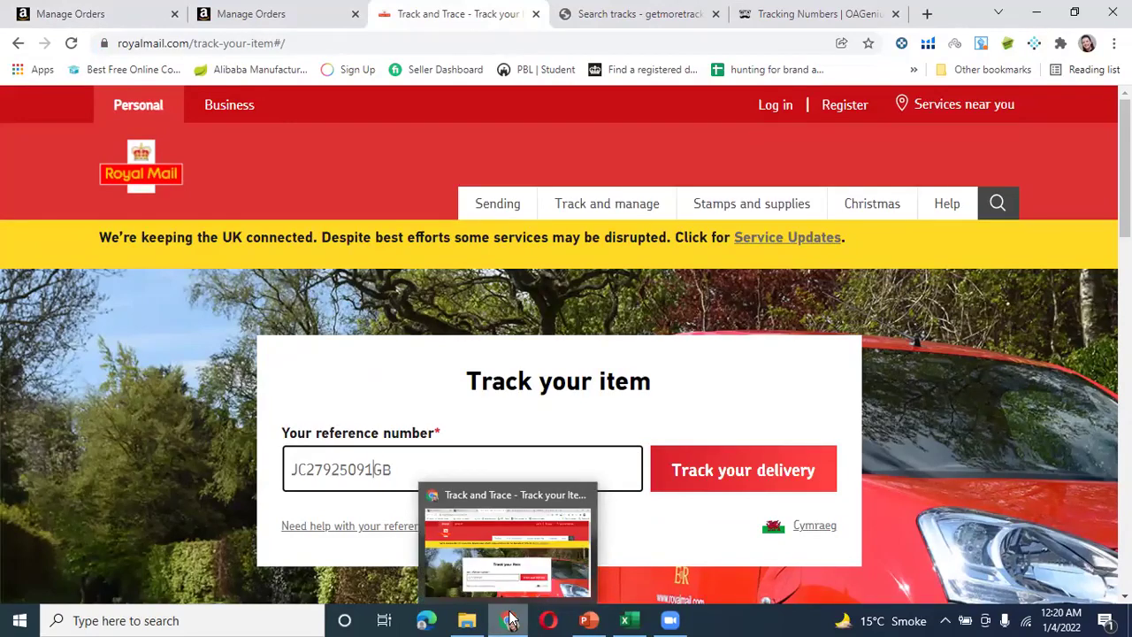
text(9)
key(BackSpace)
key(BackSpace)
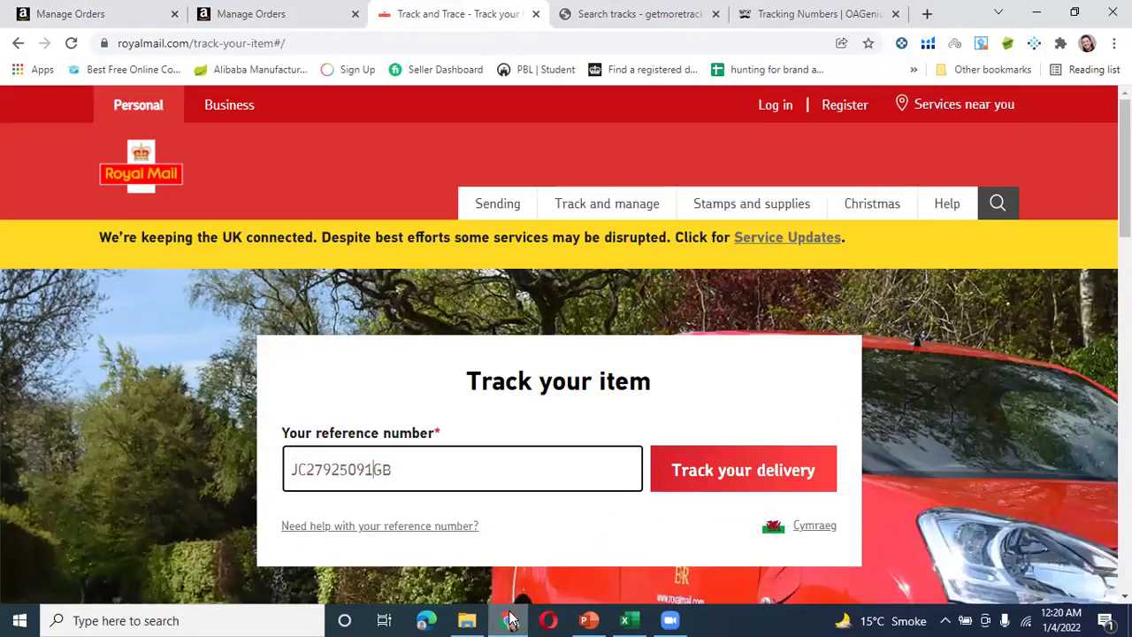
text(20)
key(BackSpace)
text(1)
key(Return)
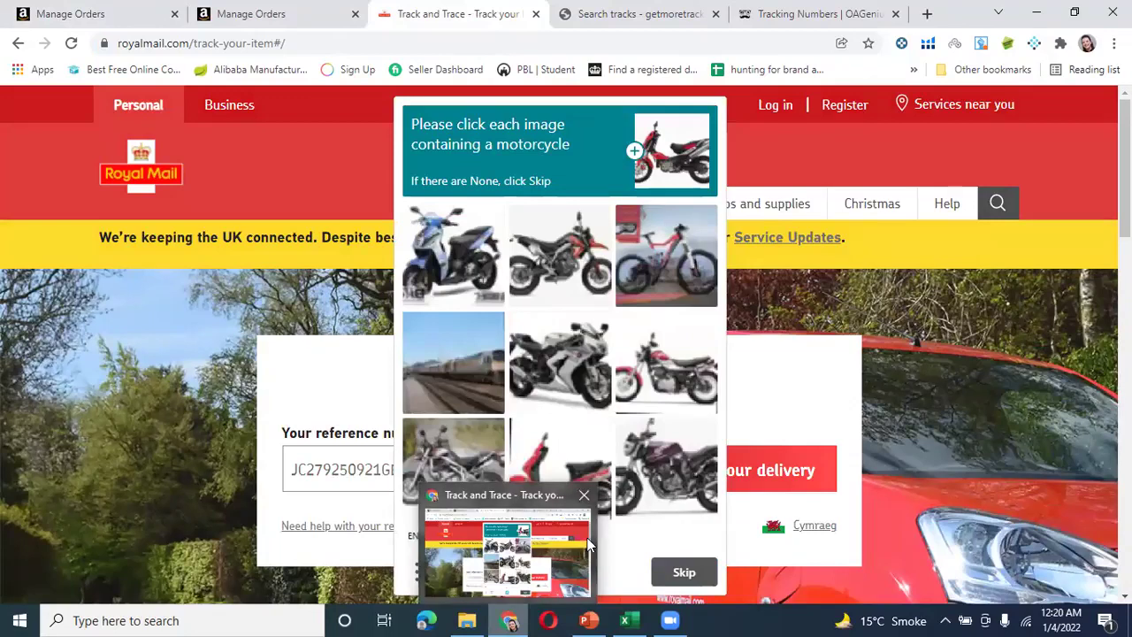
click(796, 481)
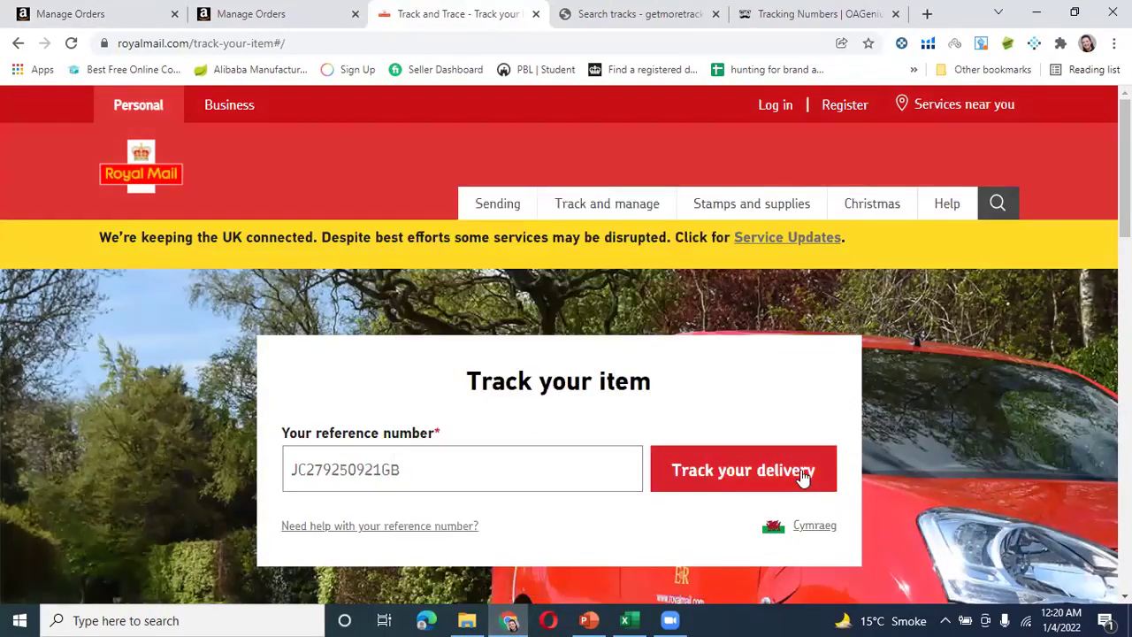
click(753, 467)
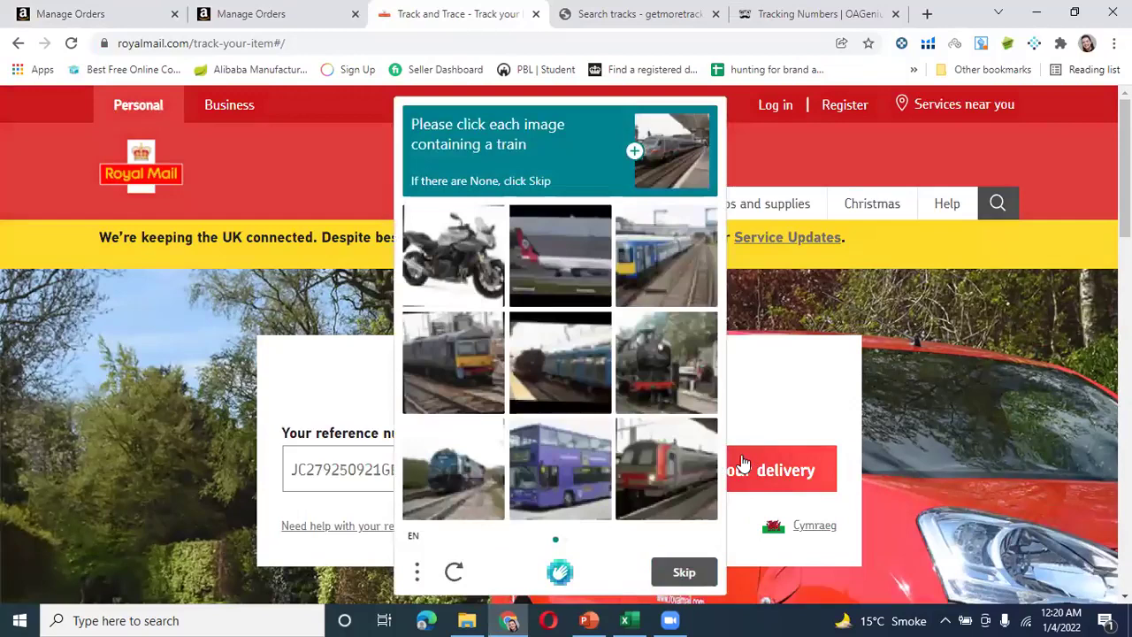
click(768, 461)
click(768, 461)
click(769, 460)
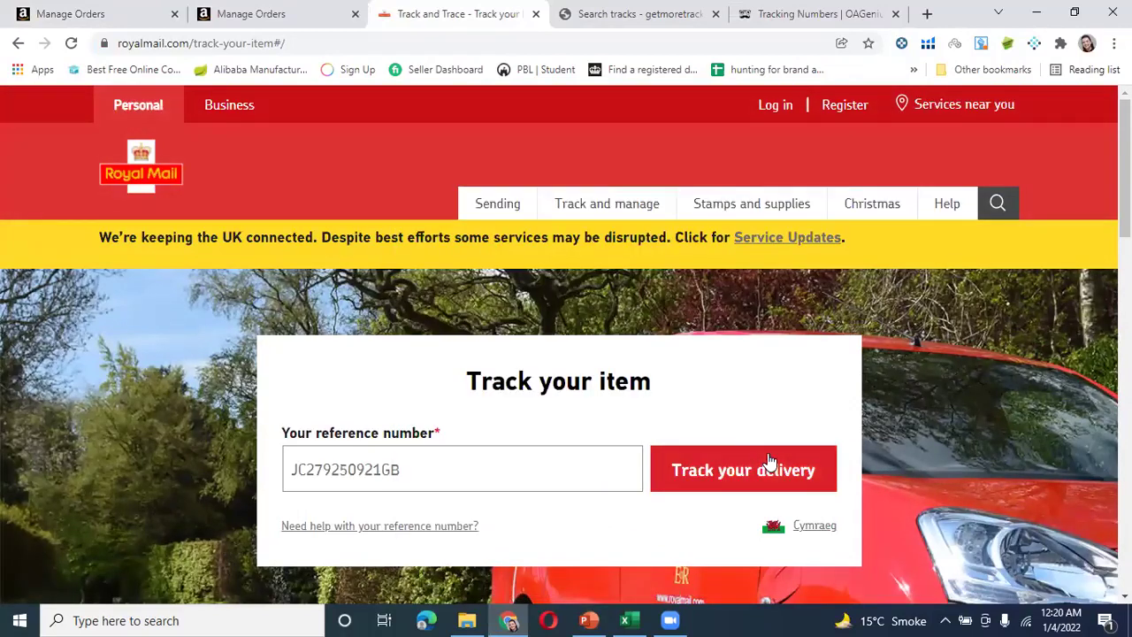
click(769, 461)
click(756, 465)
Review the Delivered 16-12-2021 Royal Mail Tracked 48 result, then return to PowerPoint
scroll(606, 371, down, 2)
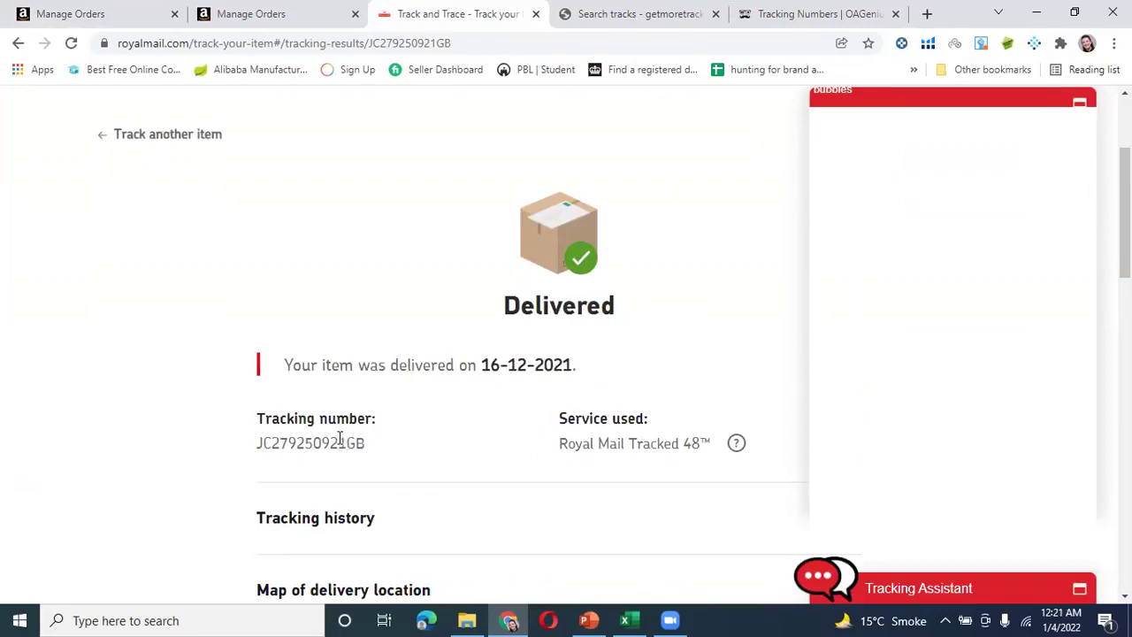
scroll(468, 336, up, 2)
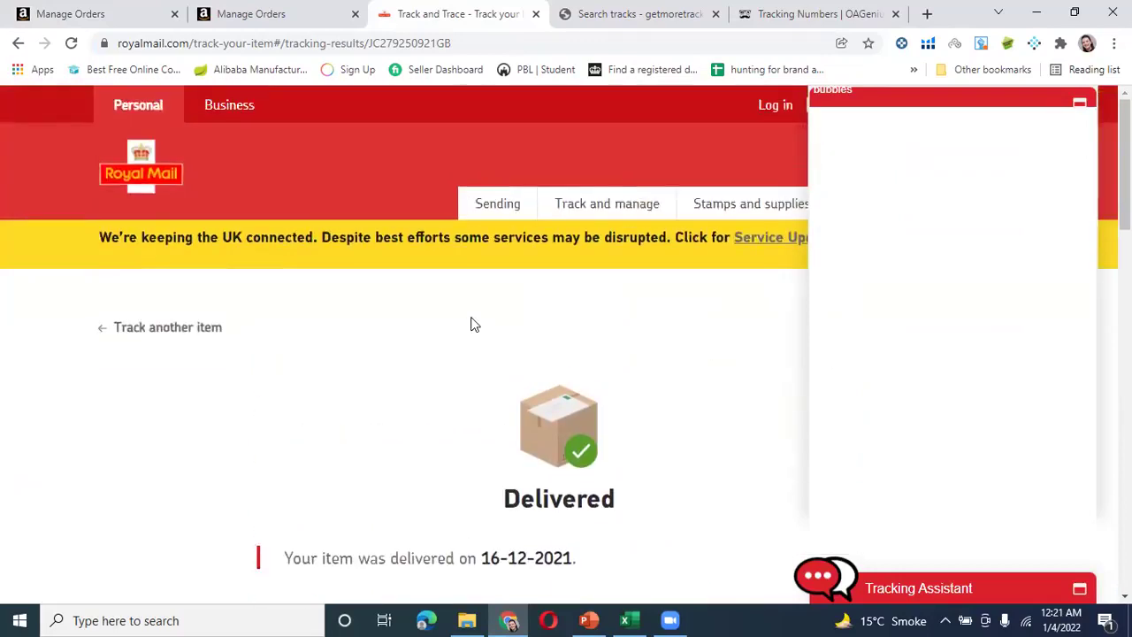
scroll(471, 324, down, 4)
scroll(336, 336, up, 4)
scroll(346, 316, down, 2)
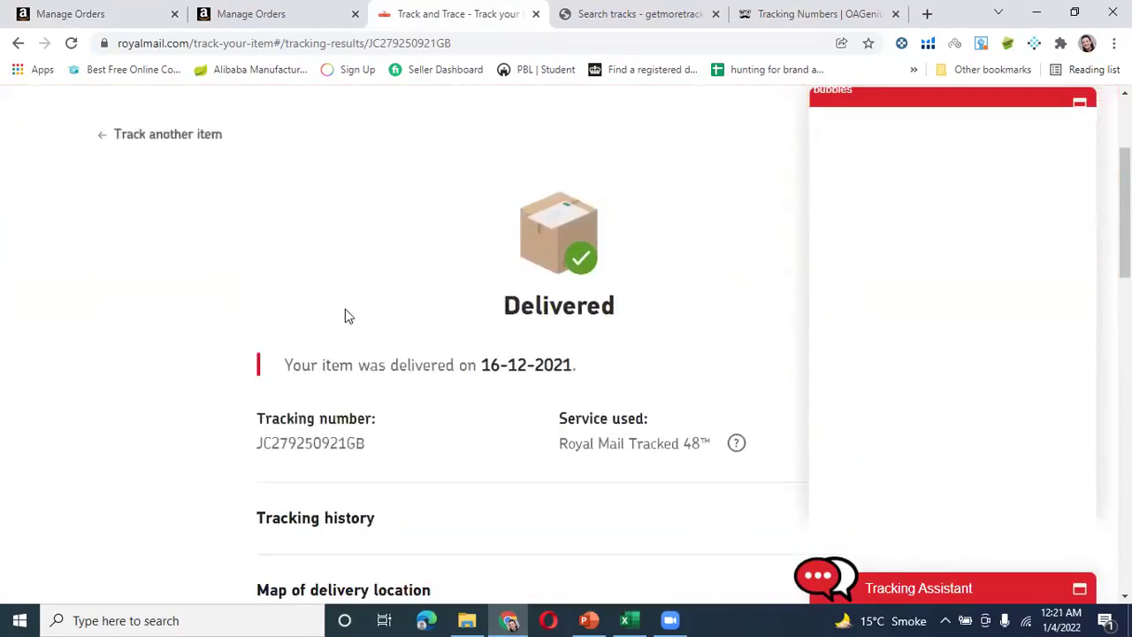
click(588, 620)
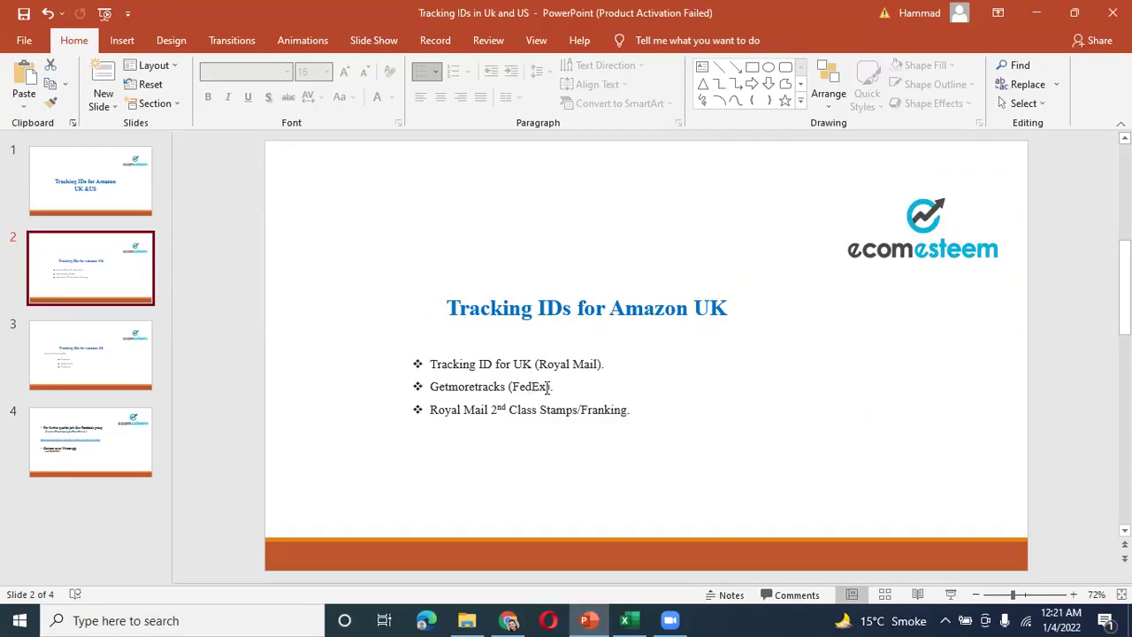
Check the getmoretracks Country options, keep UK, and return to the US Amazon order
click(509, 619)
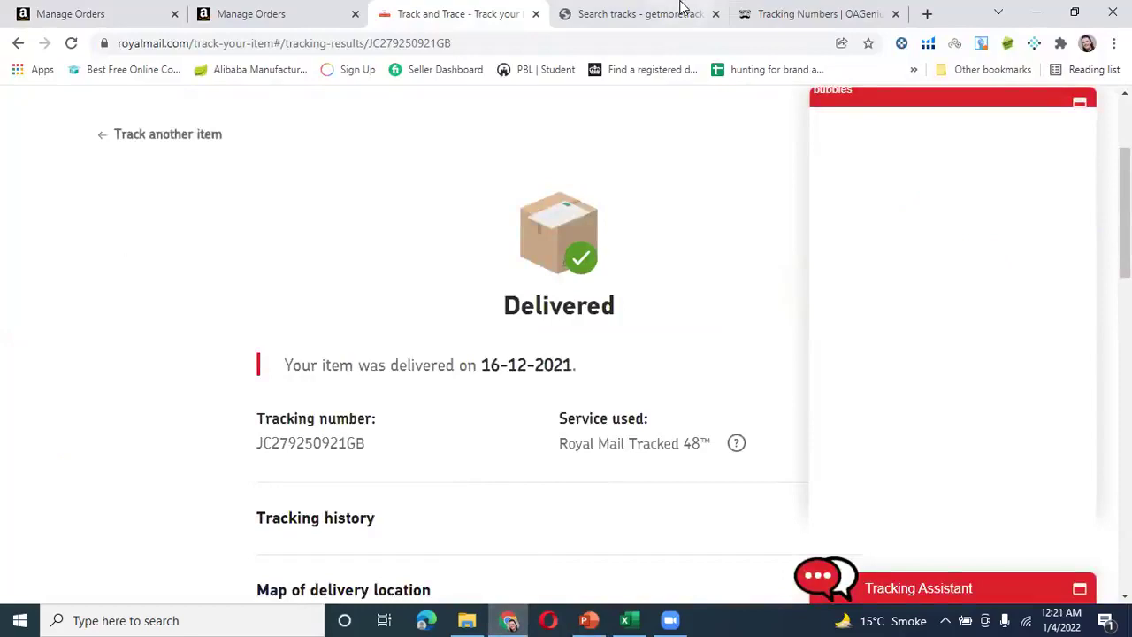
click(676, 12)
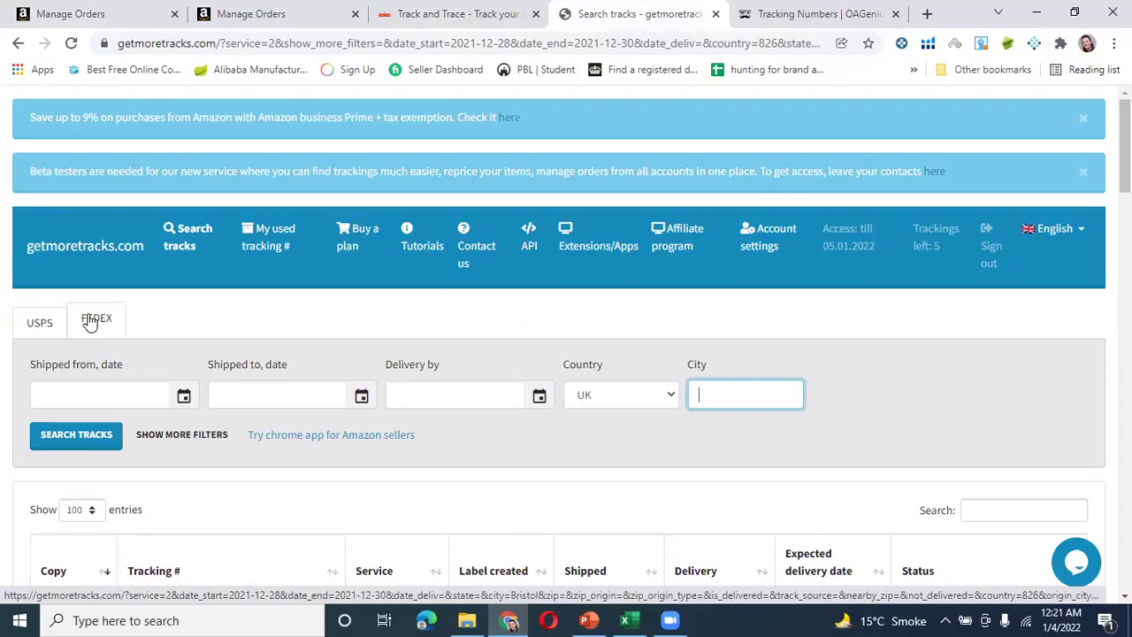
click(670, 395)
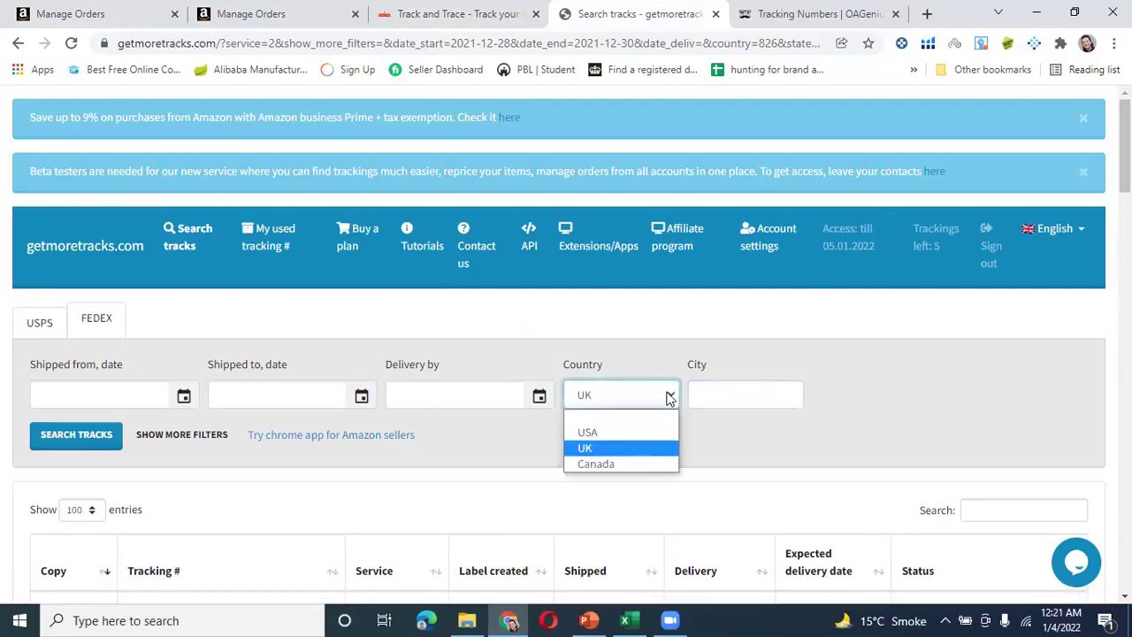
click(630, 448)
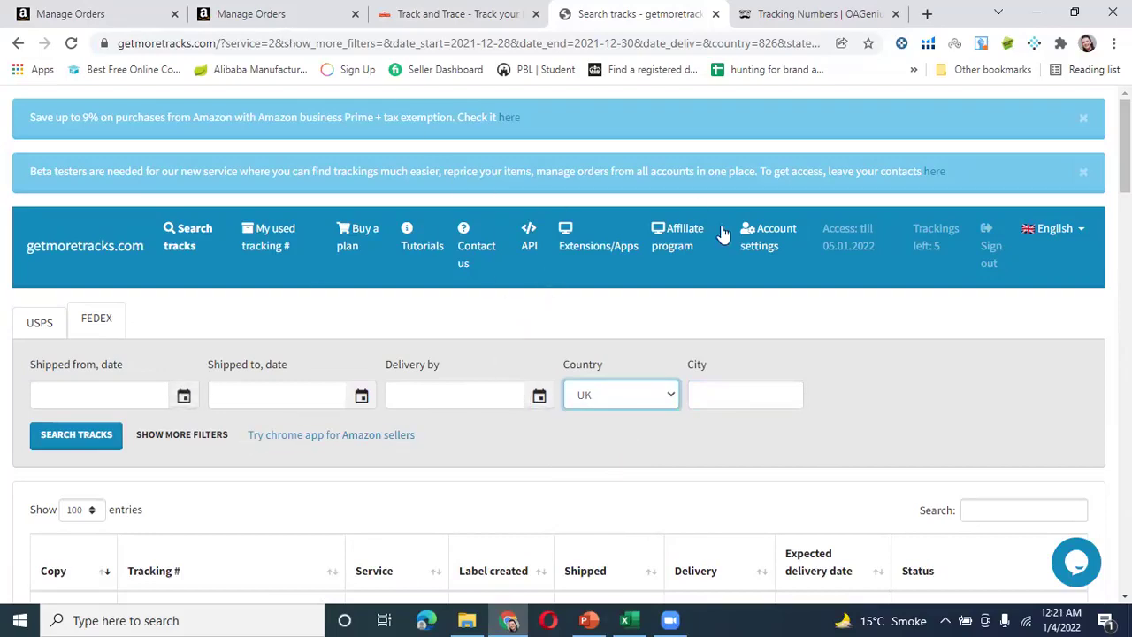
click(88, 13)
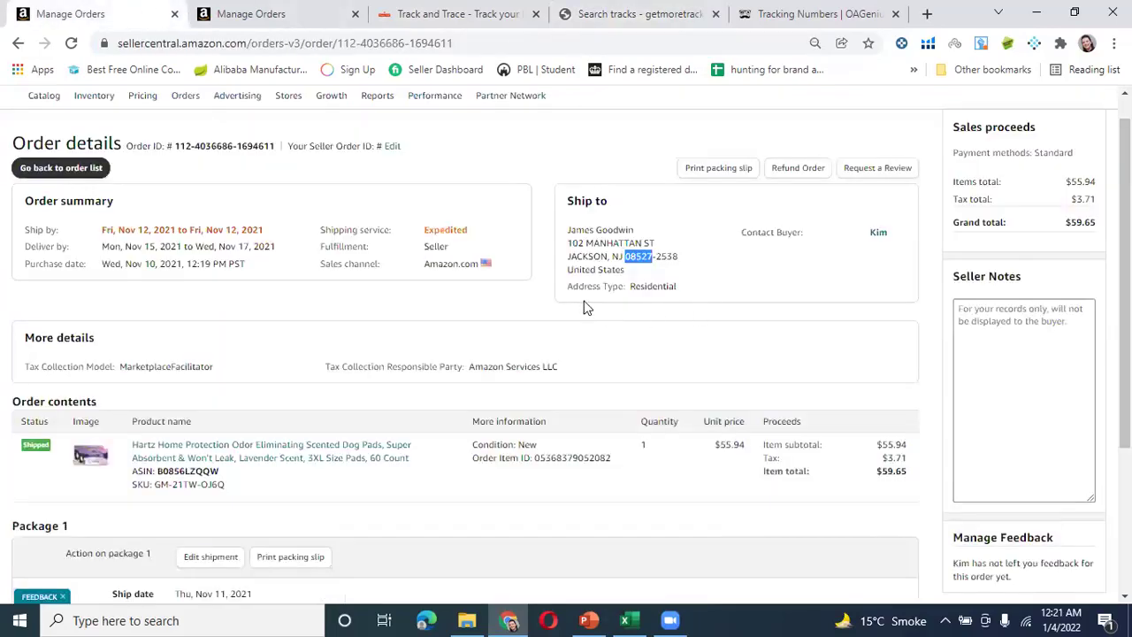
Copy the city Bristol from the UK order's shipping address and return to getmoretracks
click(238, 12)
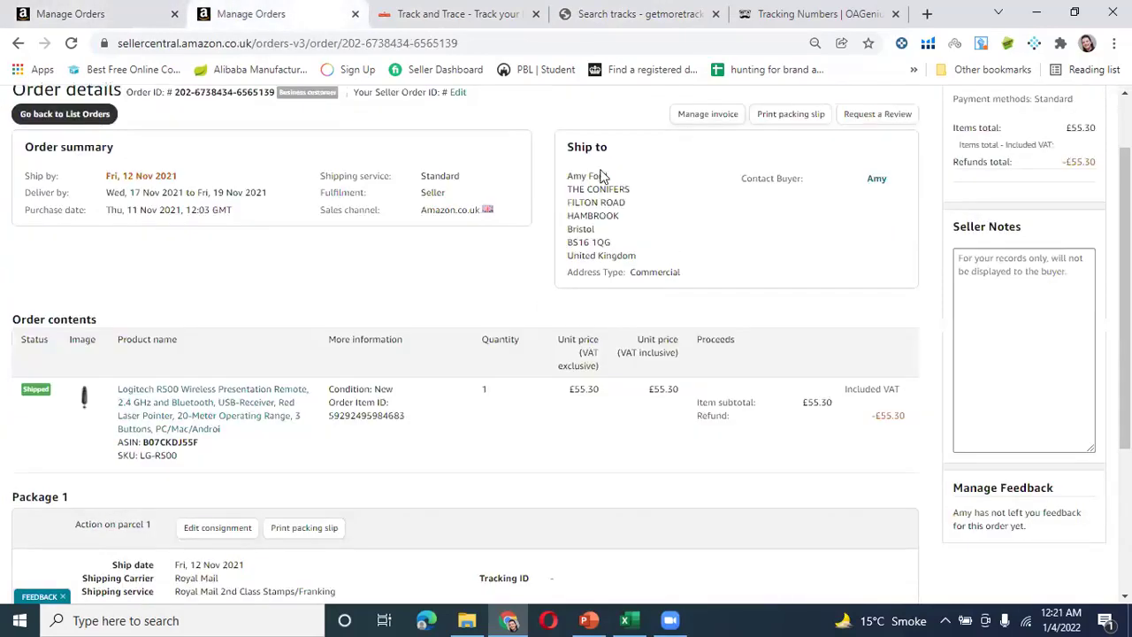
double_click(578, 228)
right_click(578, 228)
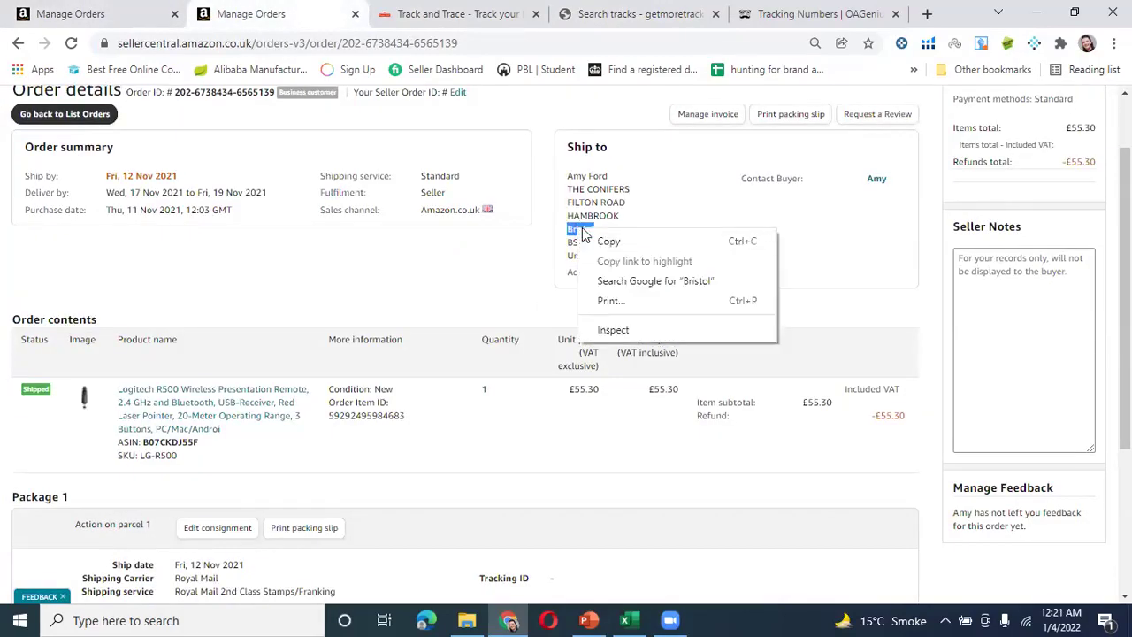
click(604, 241)
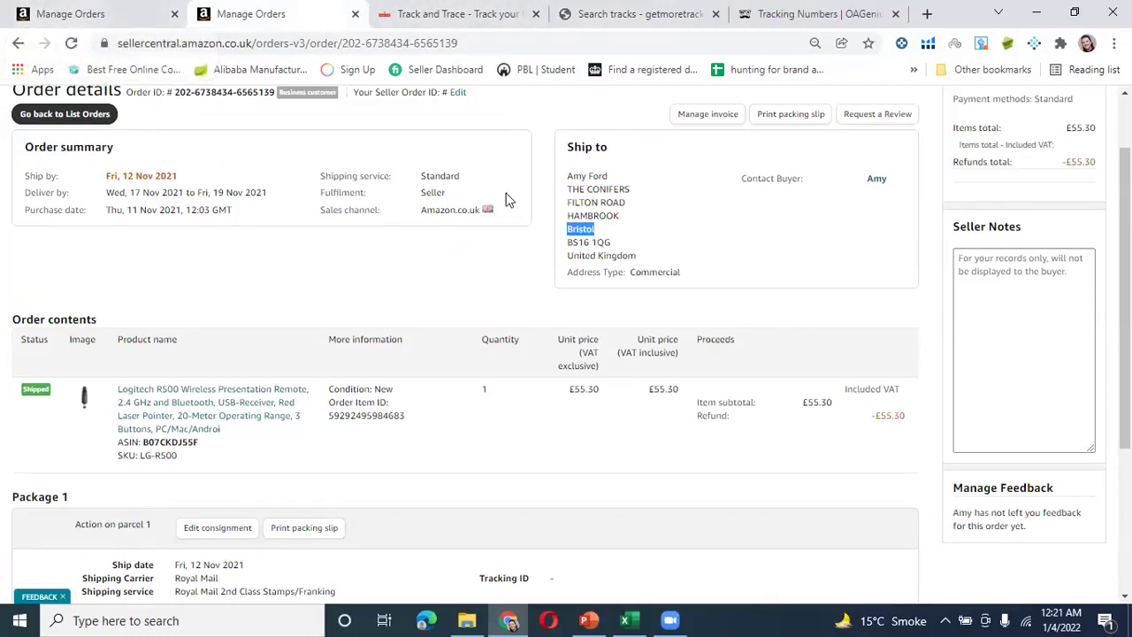
click(427, 9)
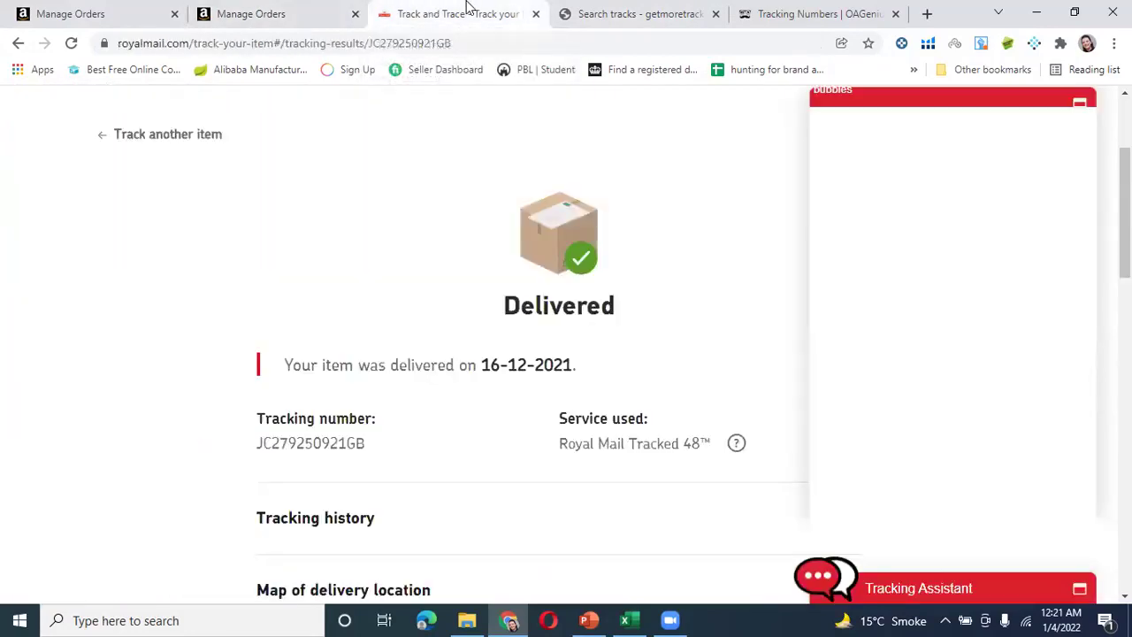
click(643, 9)
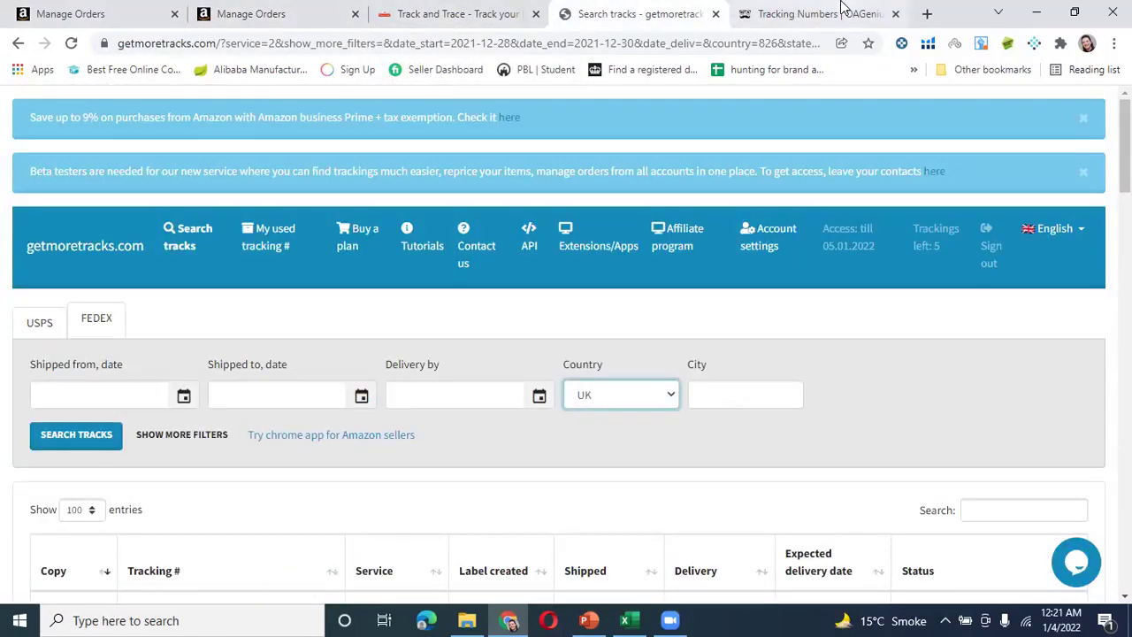
Enter city Bristol, set shipped dates 2021-12-27 to 2022-01-01, and run SEARCH TRACKS
click(708, 398)
text(Bristol)
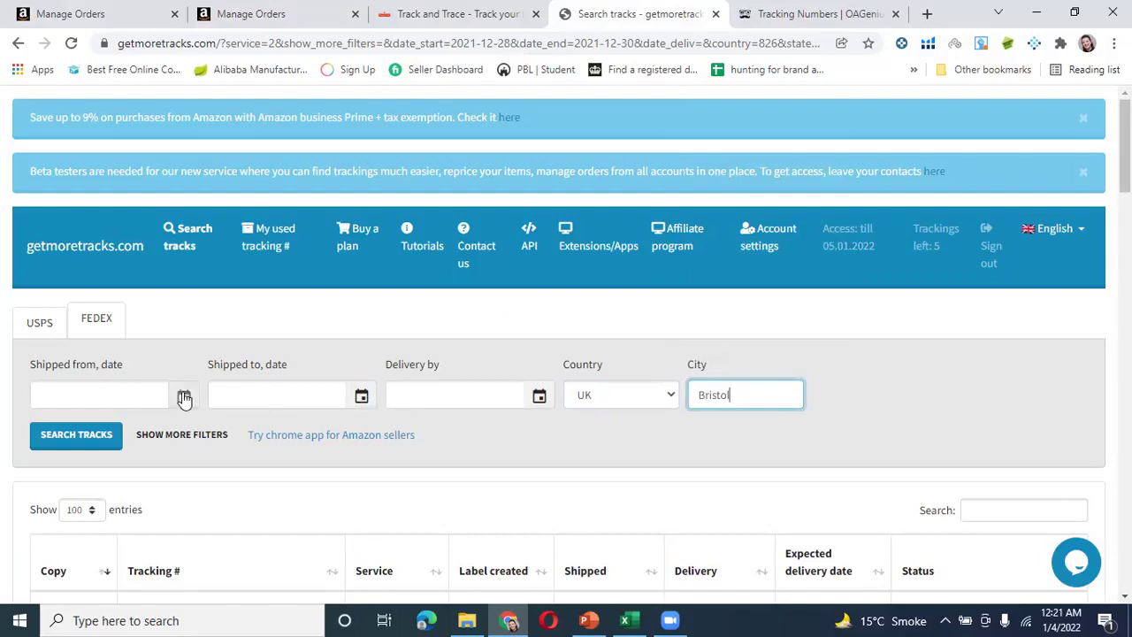
click(184, 397)
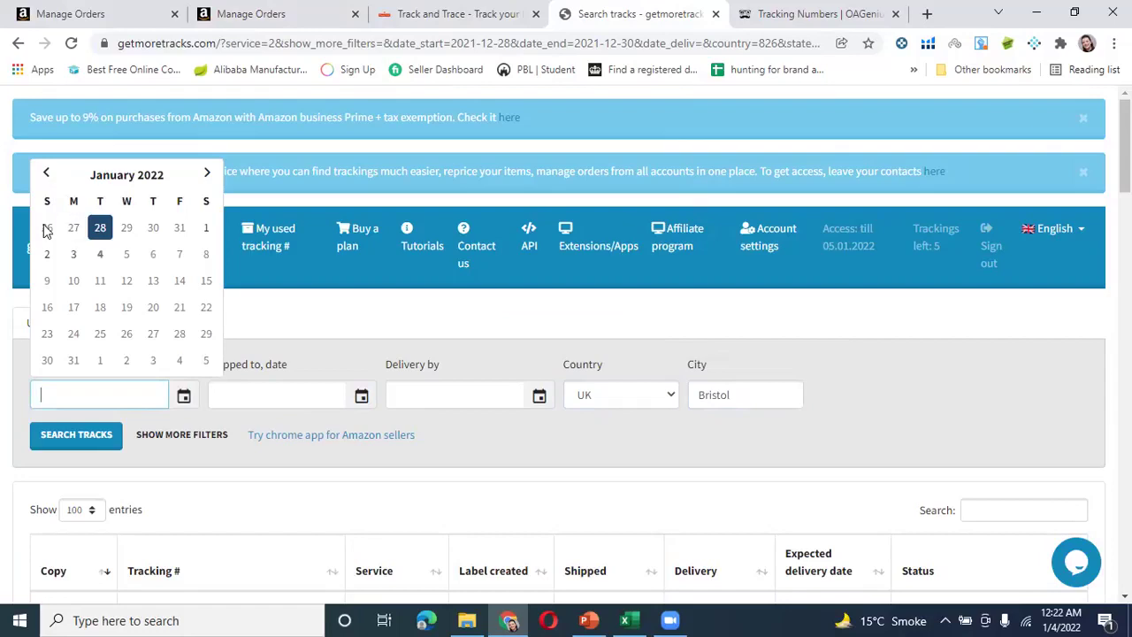
click(75, 227)
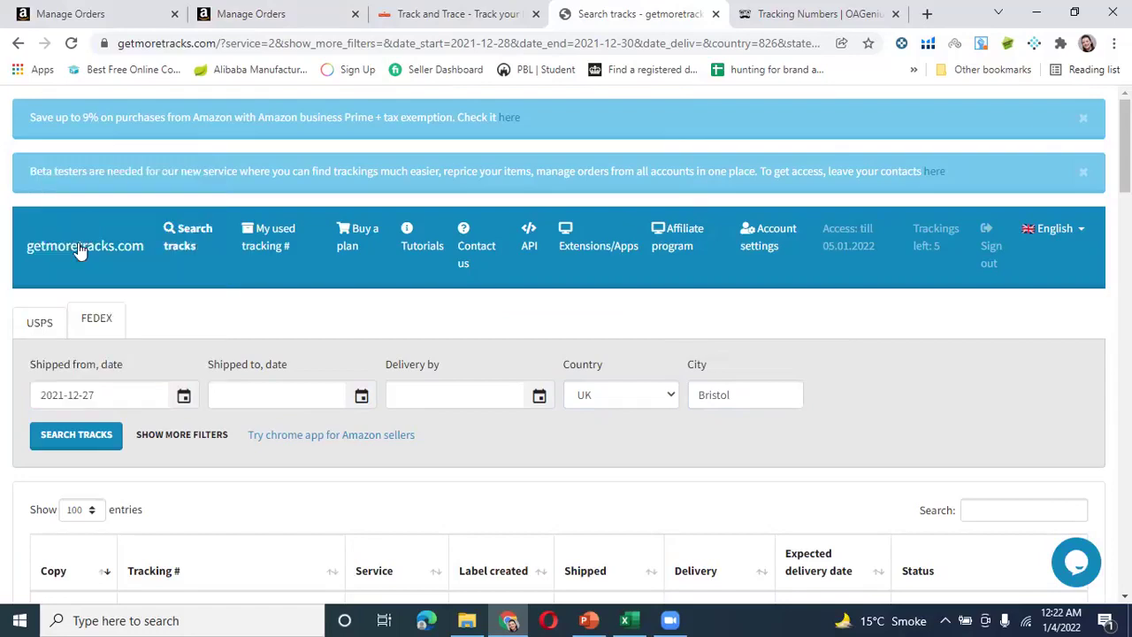
click(362, 397)
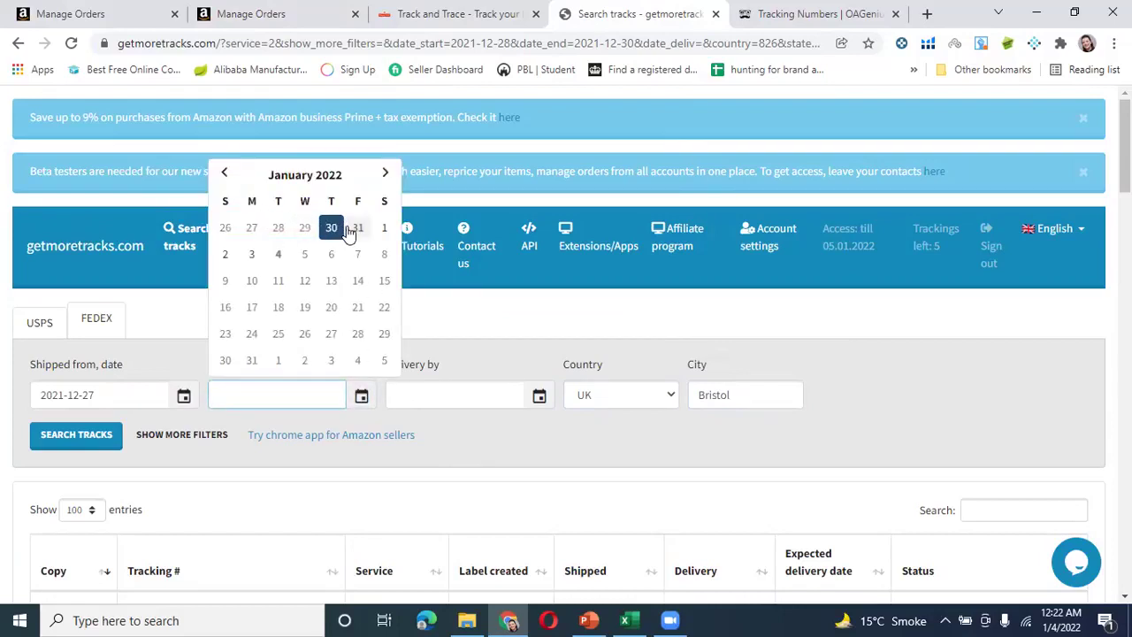
click(384, 228)
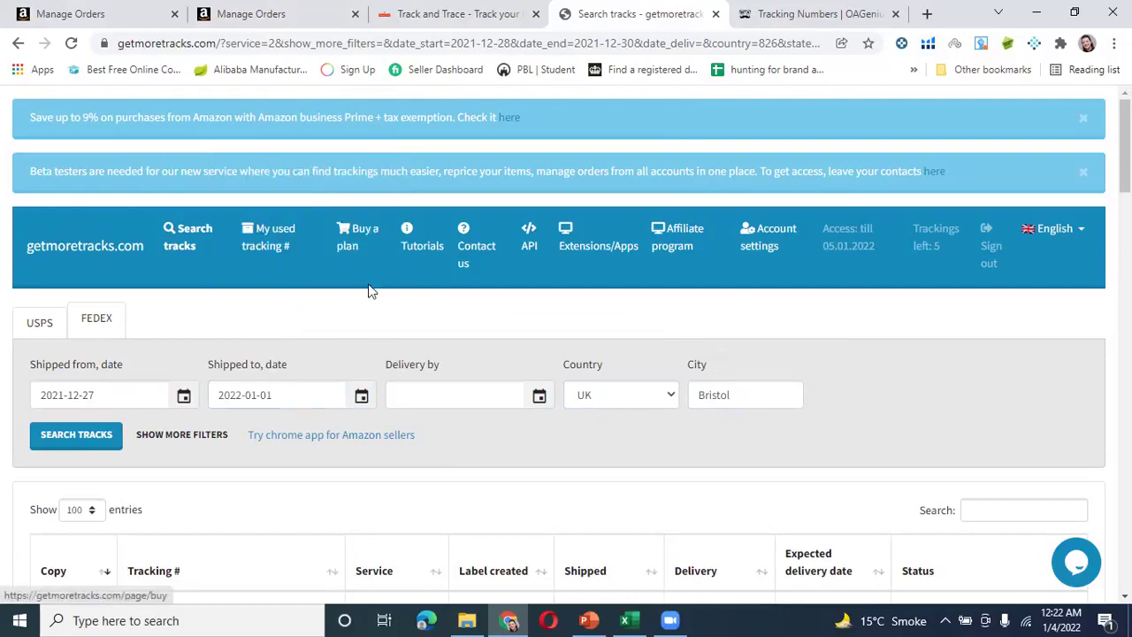
click(94, 442)
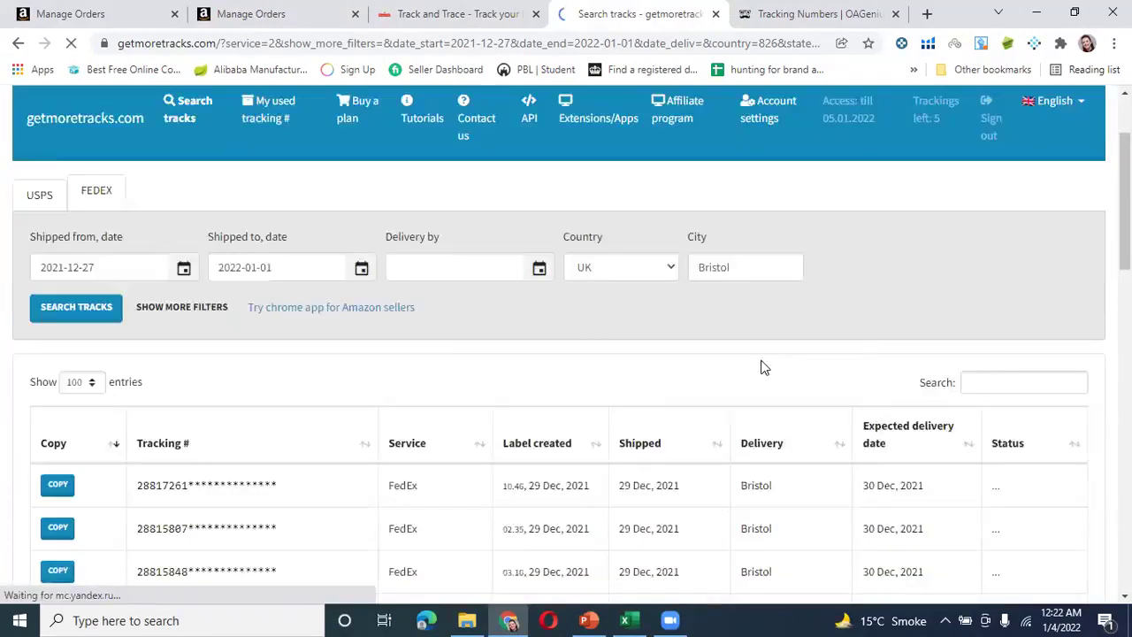
scroll(761, 363, down, 5)
scroll(753, 362, down, 4)
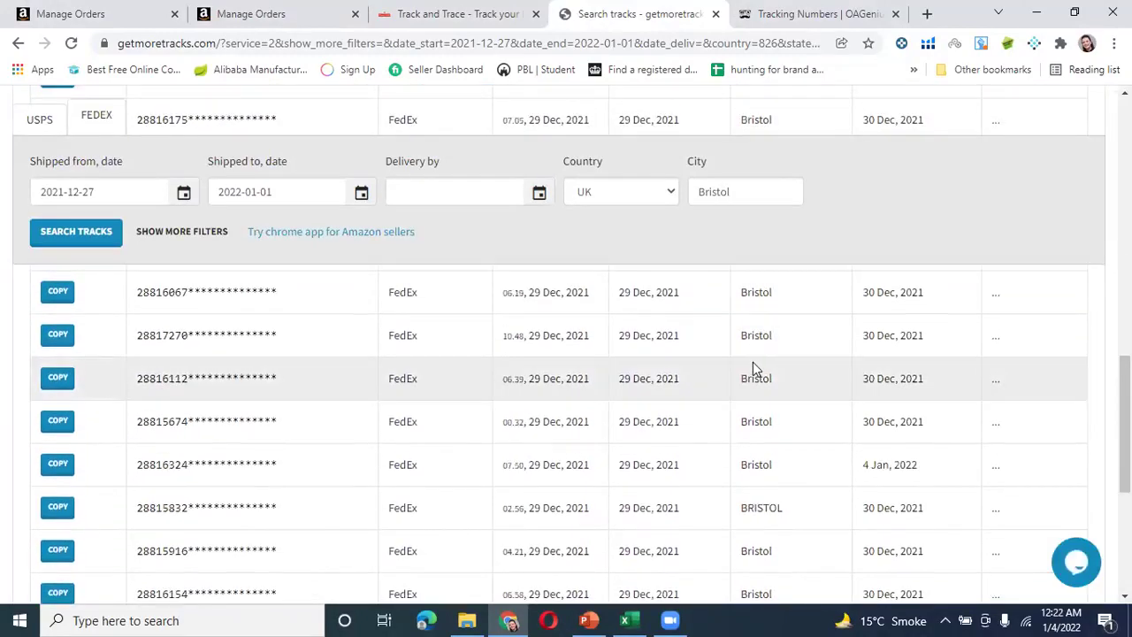
scroll(752, 361, down, 3)
scroll(753, 361, up, 3)
scroll(753, 357, down, 3)
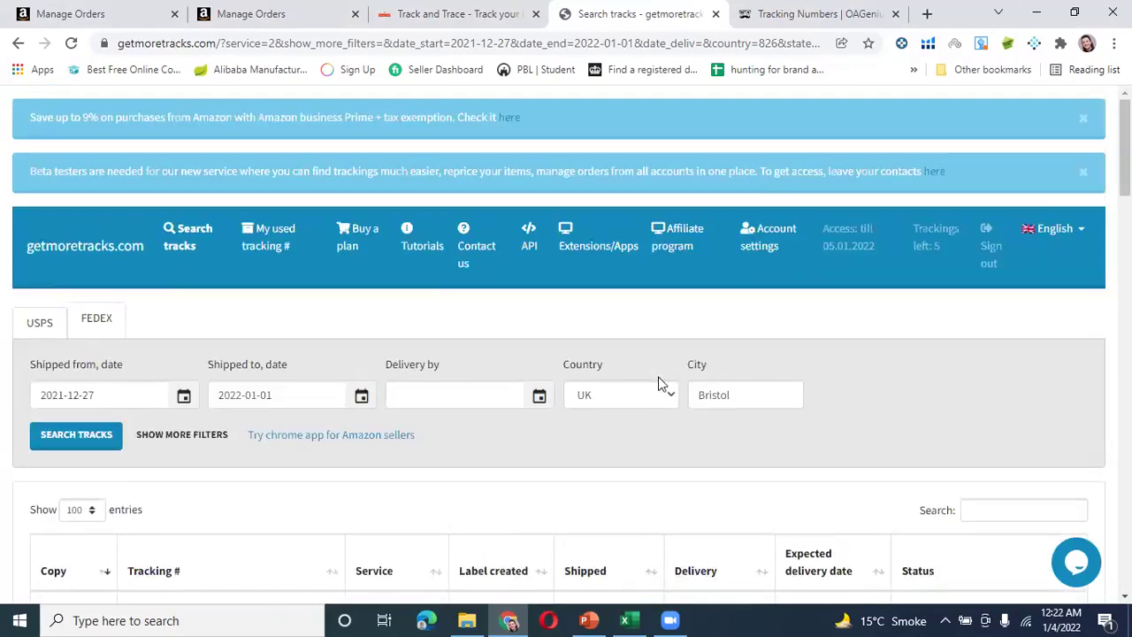
scroll(658, 380, down, 8)
scroll(658, 383, down, 5)
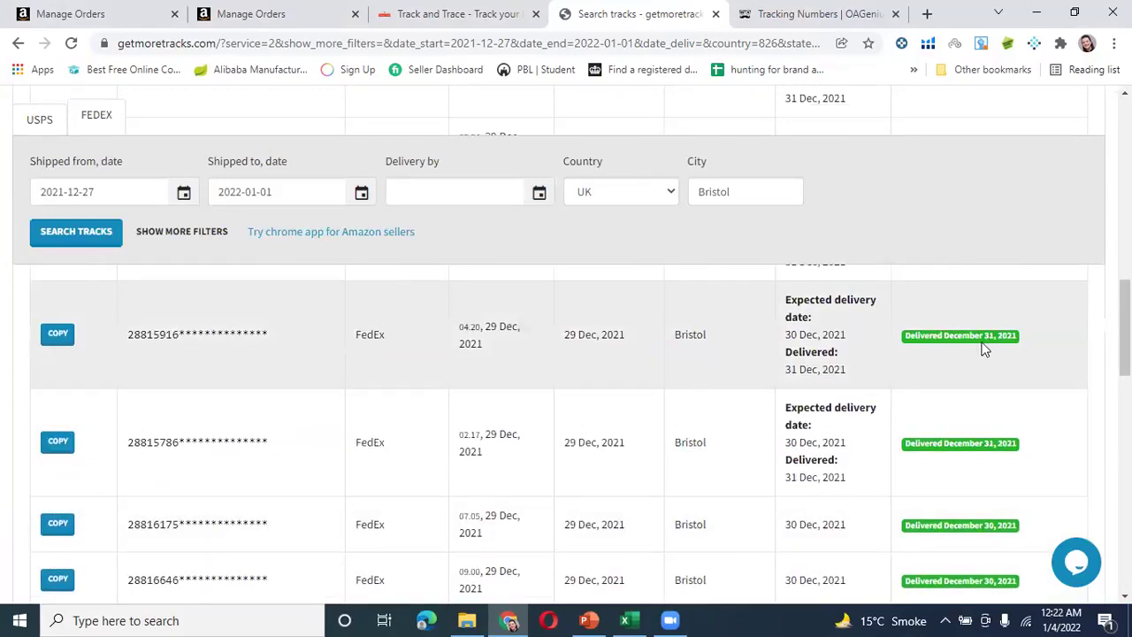
scroll(867, 402, down, 1)
scroll(867, 402, down, 4)
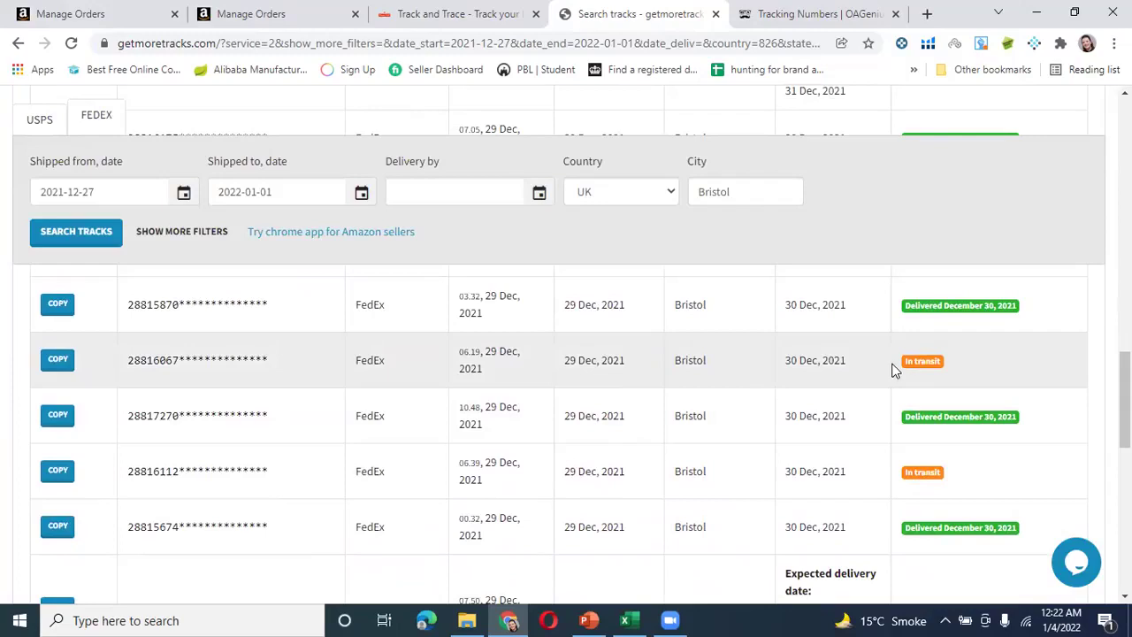
scroll(930, 406, up, 4)
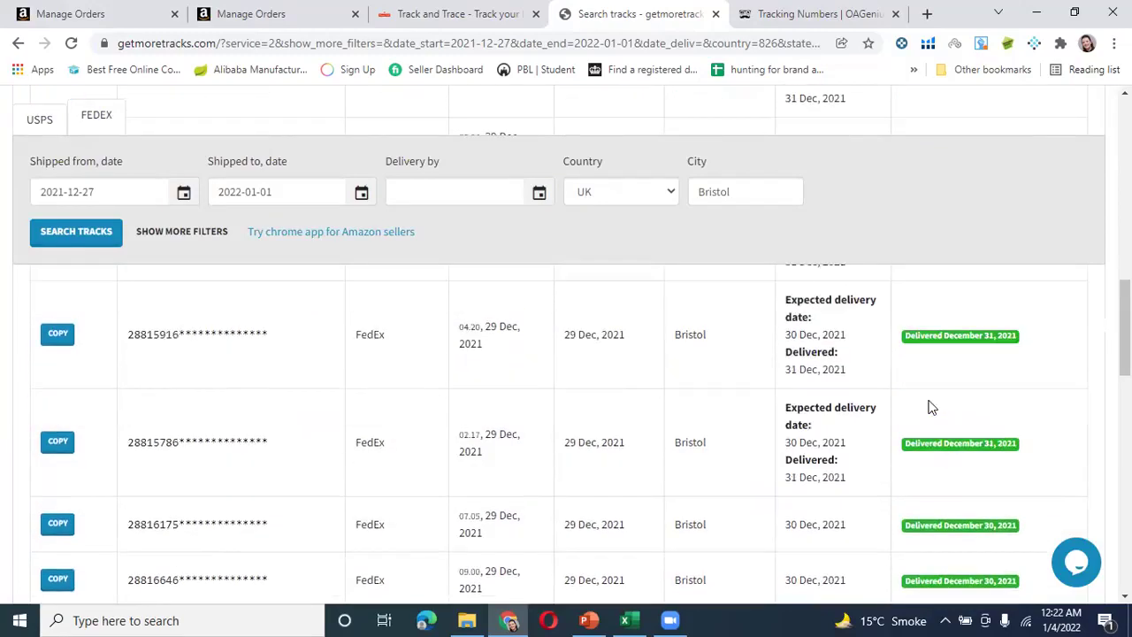
scroll(929, 406, up, 2)
scroll(580, 345, down, 8)
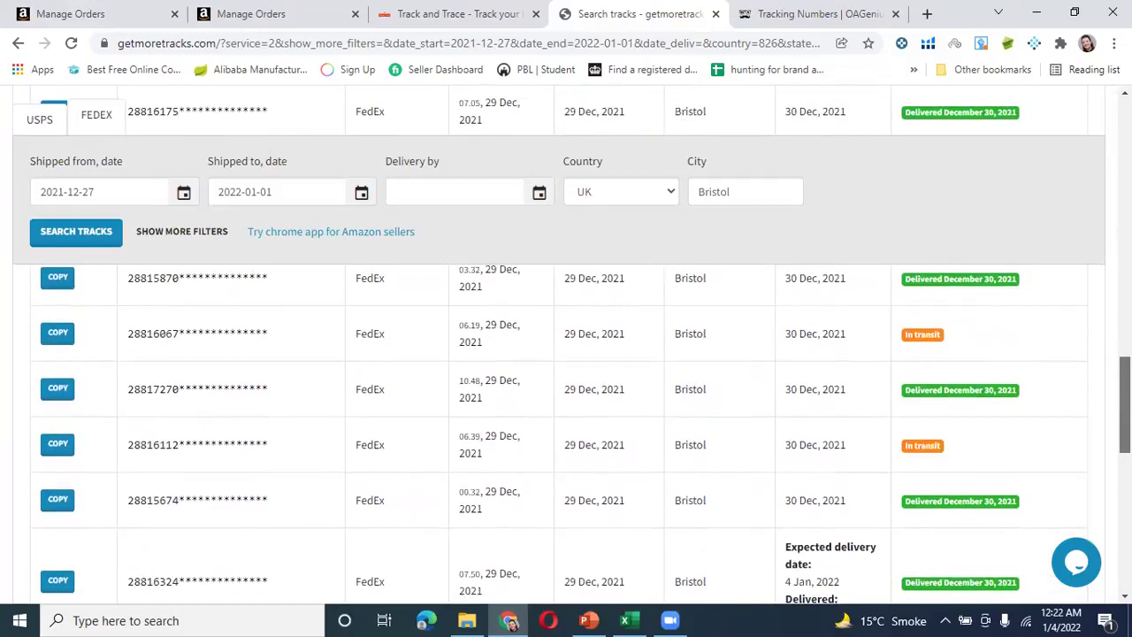
scroll(948, 373, up, 1)
click(58, 395)
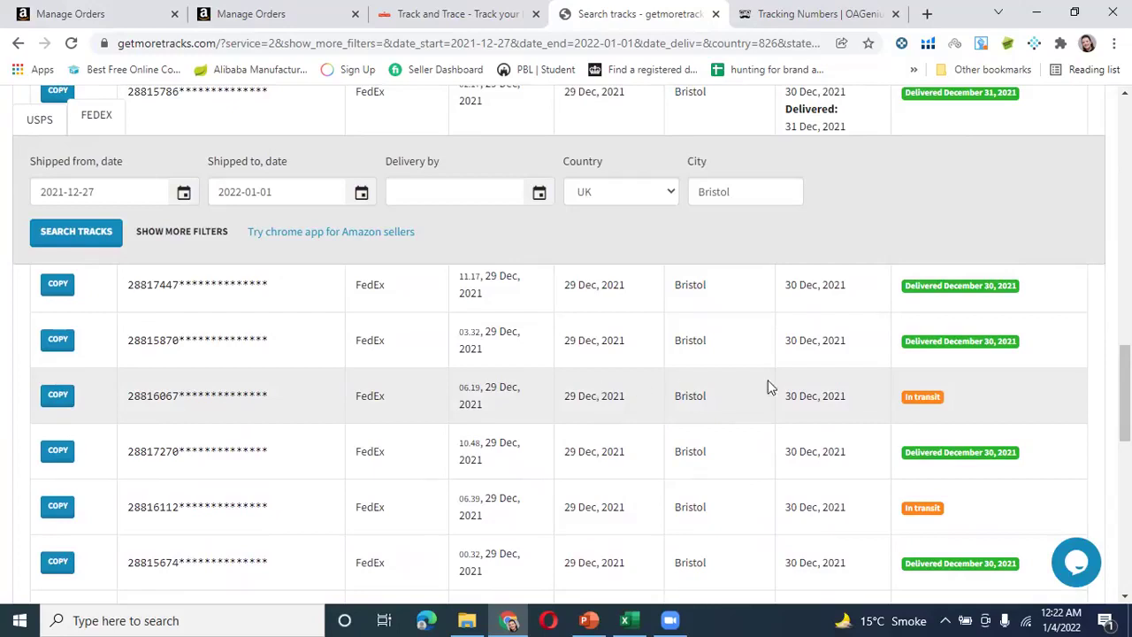
scroll(1123, 459, down, 5)
scroll(581, 344, up, 2)
scroll(565, 354, up, 10)
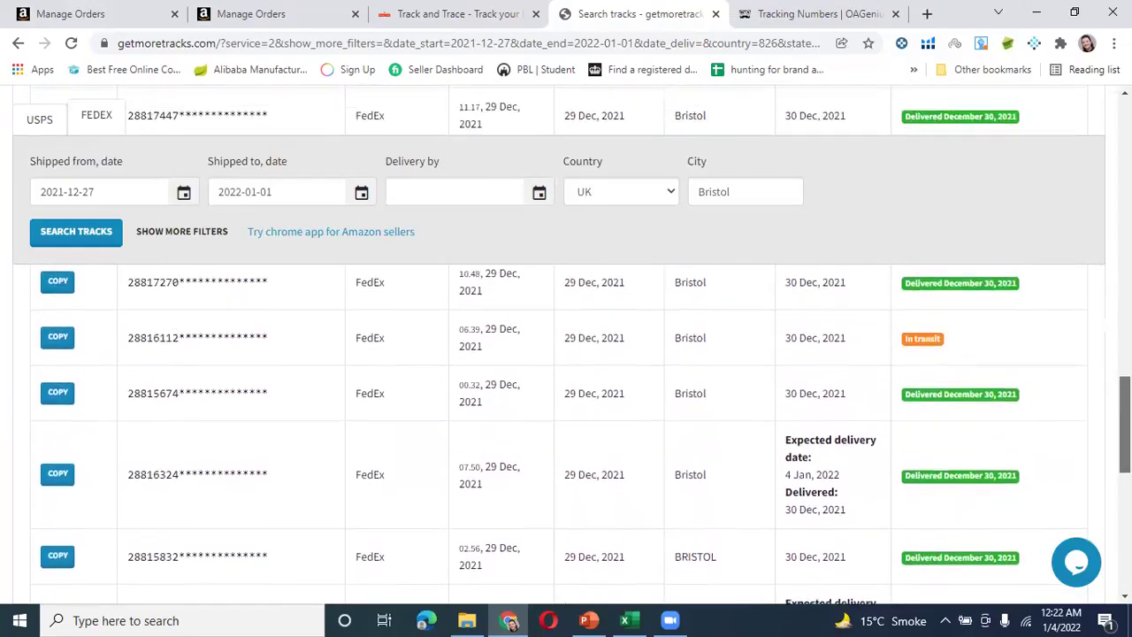
scroll(566, 354, down, 10)
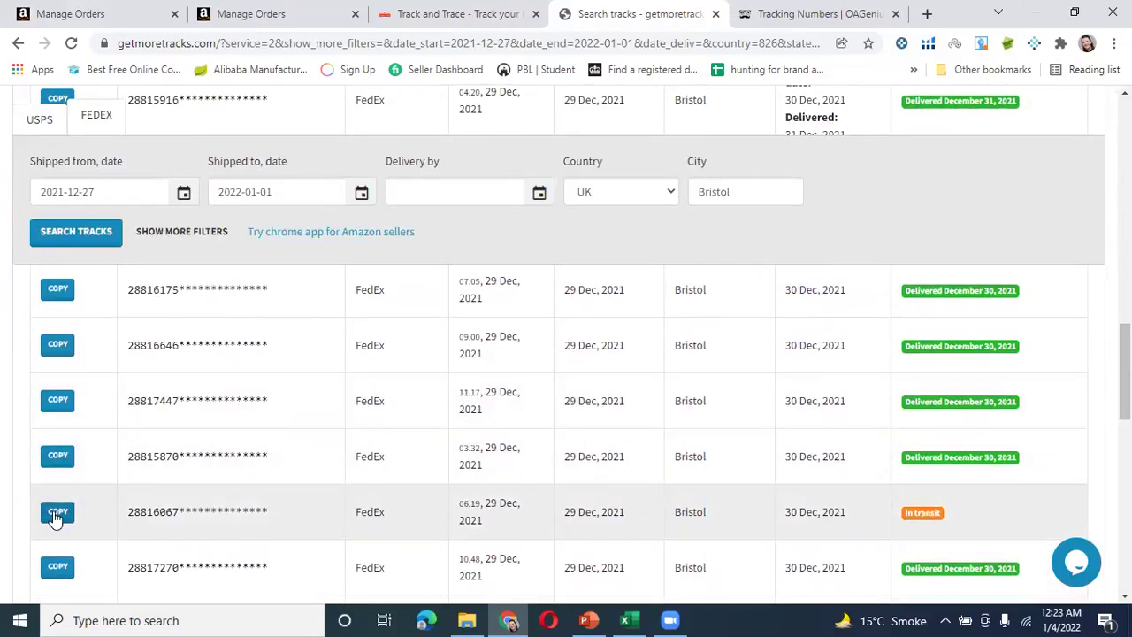
click(58, 511)
click(129, 515)
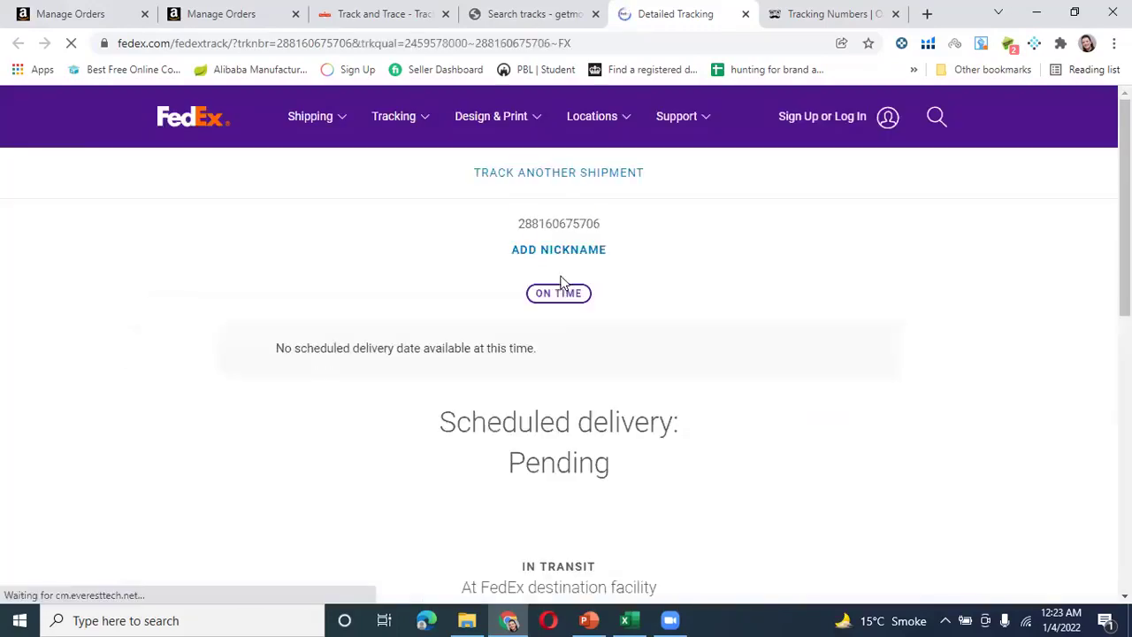
scroll(555, 291, down, 4)
scroll(545, 286, up, 1)
scroll(539, 286, down, 4)
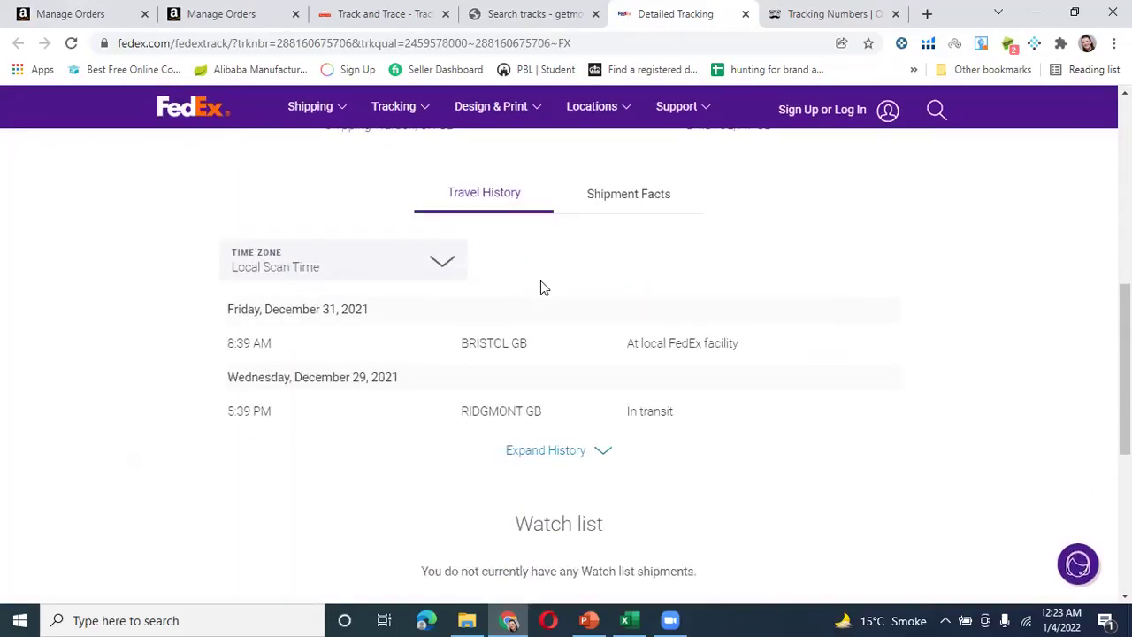
scroll(460, 308, down, 3)
scroll(491, 310, up, 5)
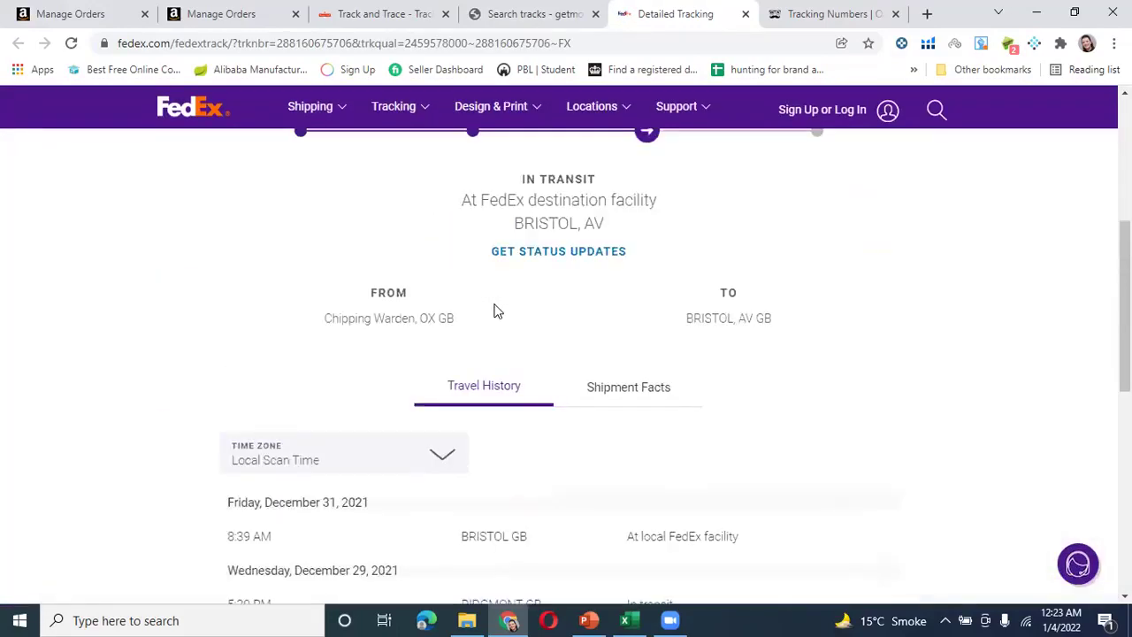
scroll(495, 310, down, 2)
Expand the shipment's full travel history
click(537, 450)
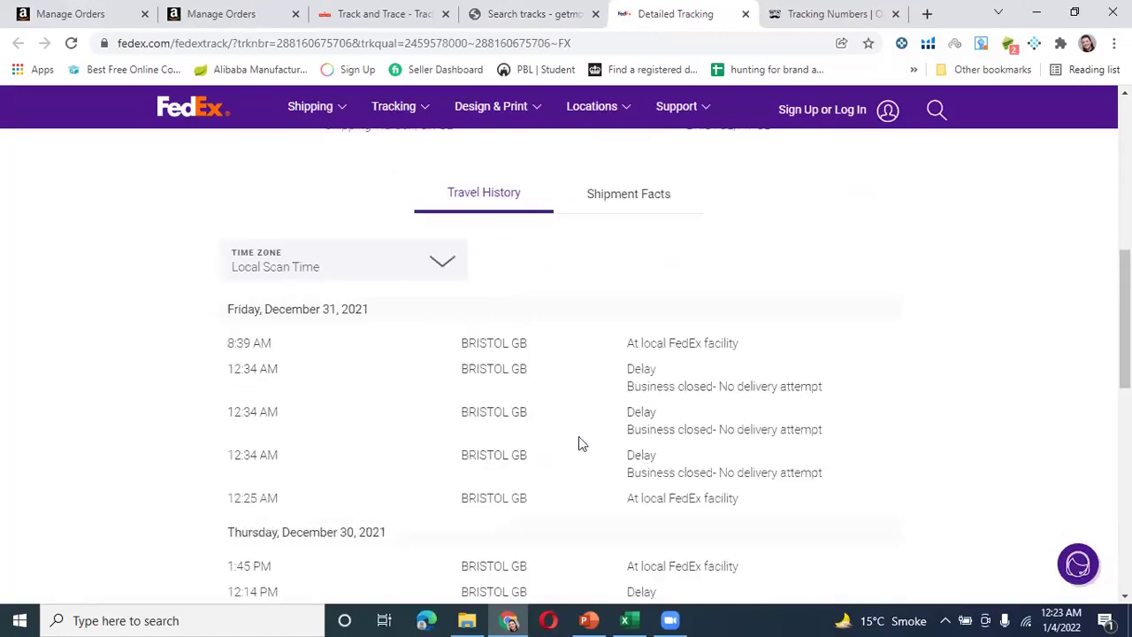
scroll(645, 412, down, 1)
scroll(643, 412, down, 2)
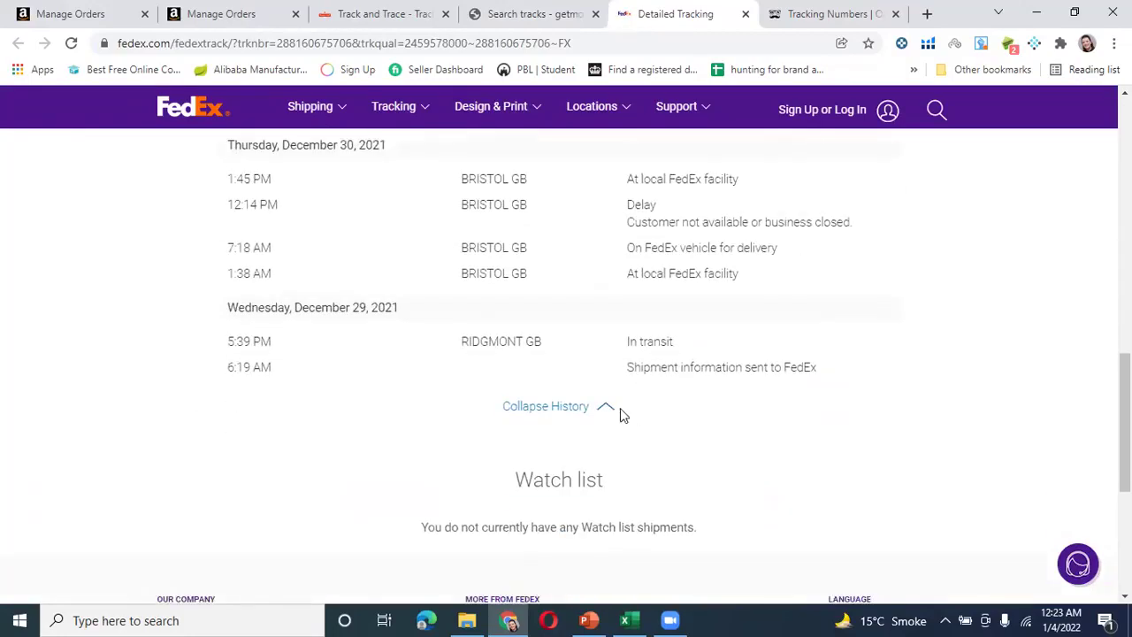
scroll(610, 411, up, 4)
click(614, 196)
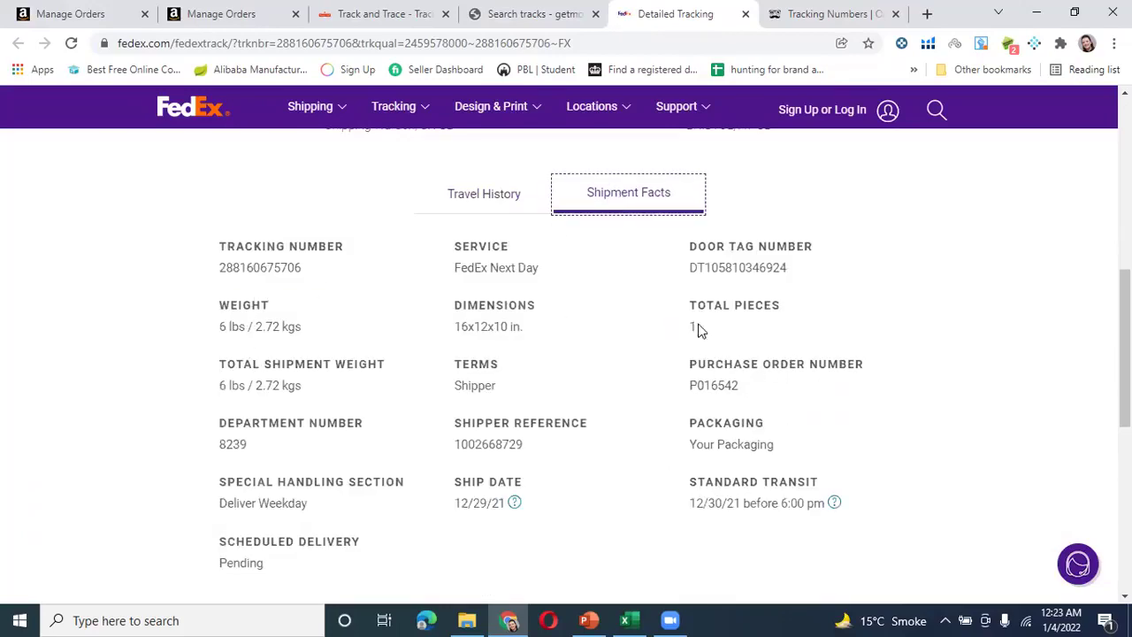
scroll(542, 389, down, 2)
scroll(499, 248, up, 2)
scroll(500, 325, down, 4)
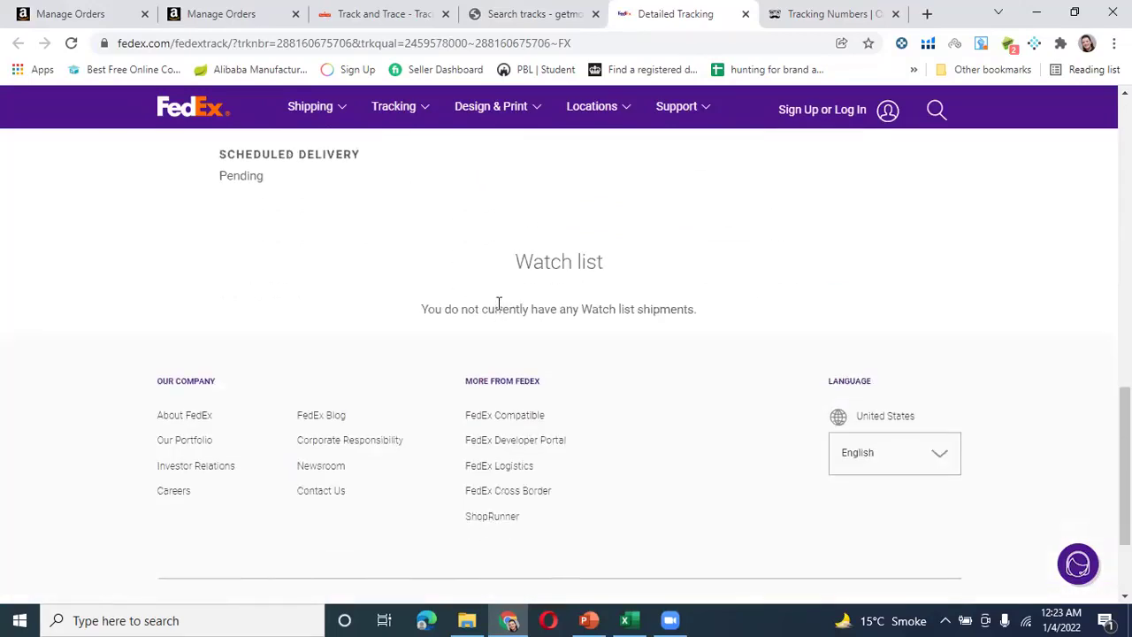
scroll(498, 309, up, 4)
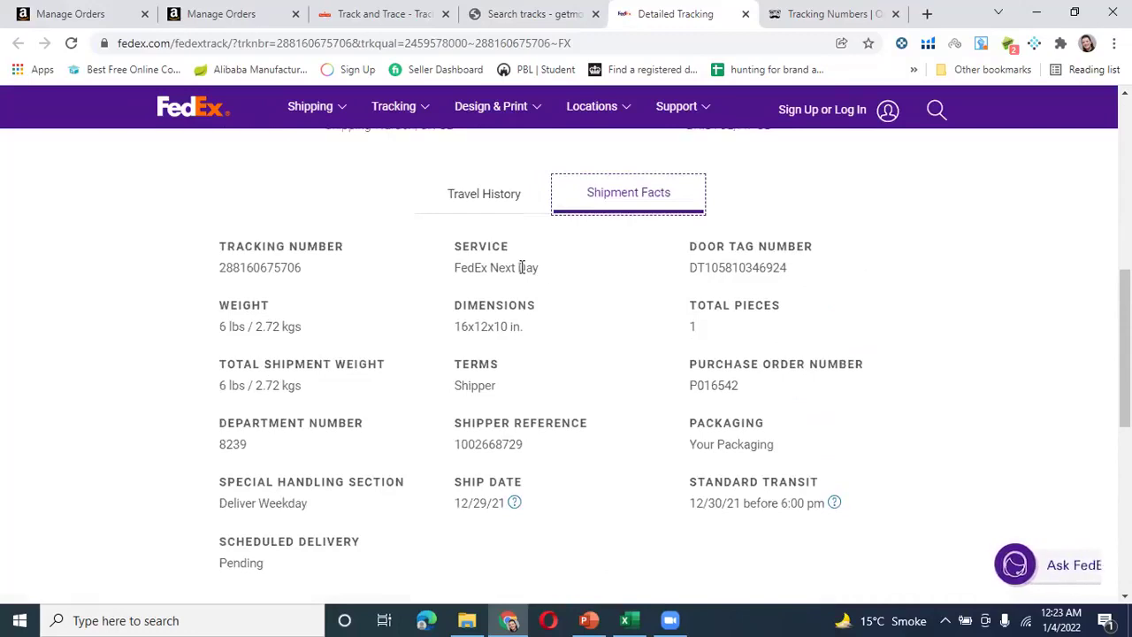
scroll(496, 303, down, 2)
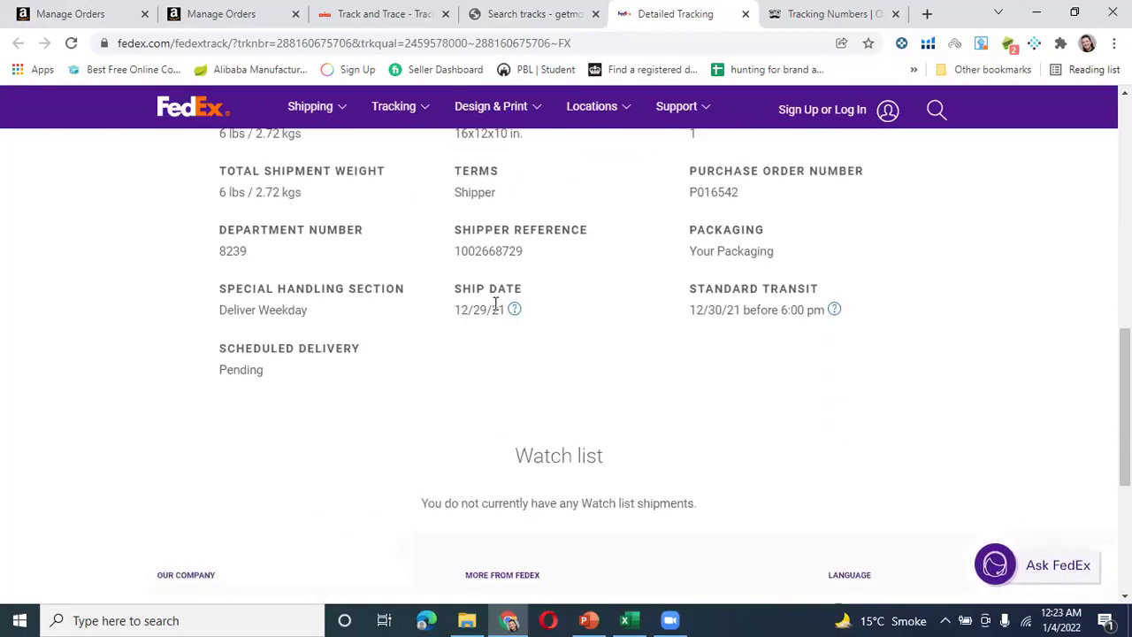
drag(296, 373, 219, 372)
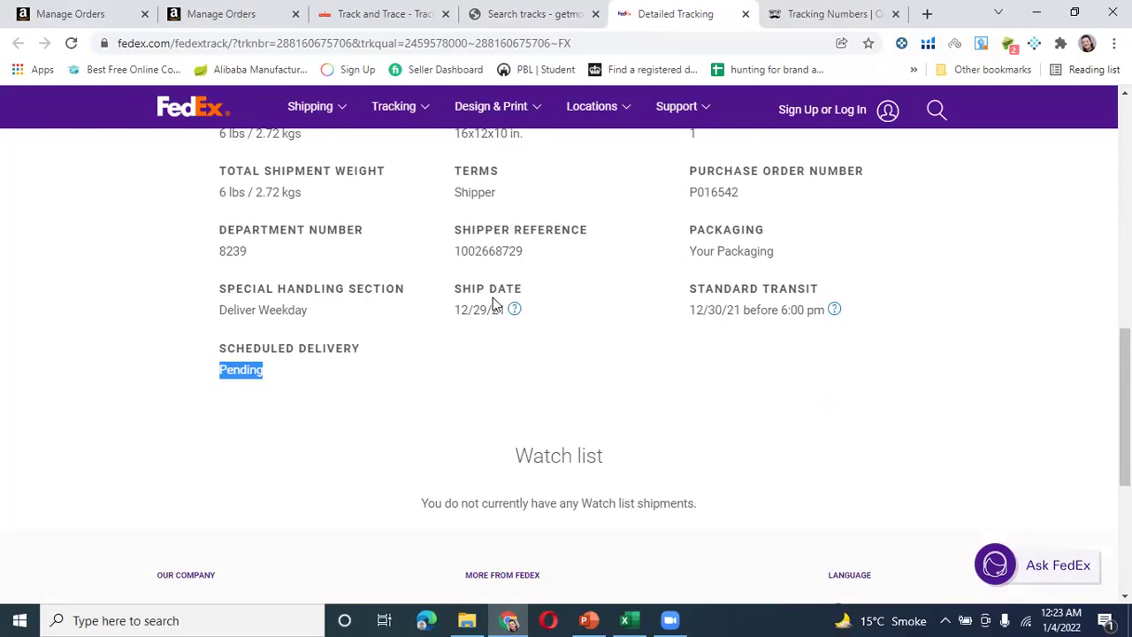
scroll(493, 303, up, 4)
scroll(493, 303, down, 2)
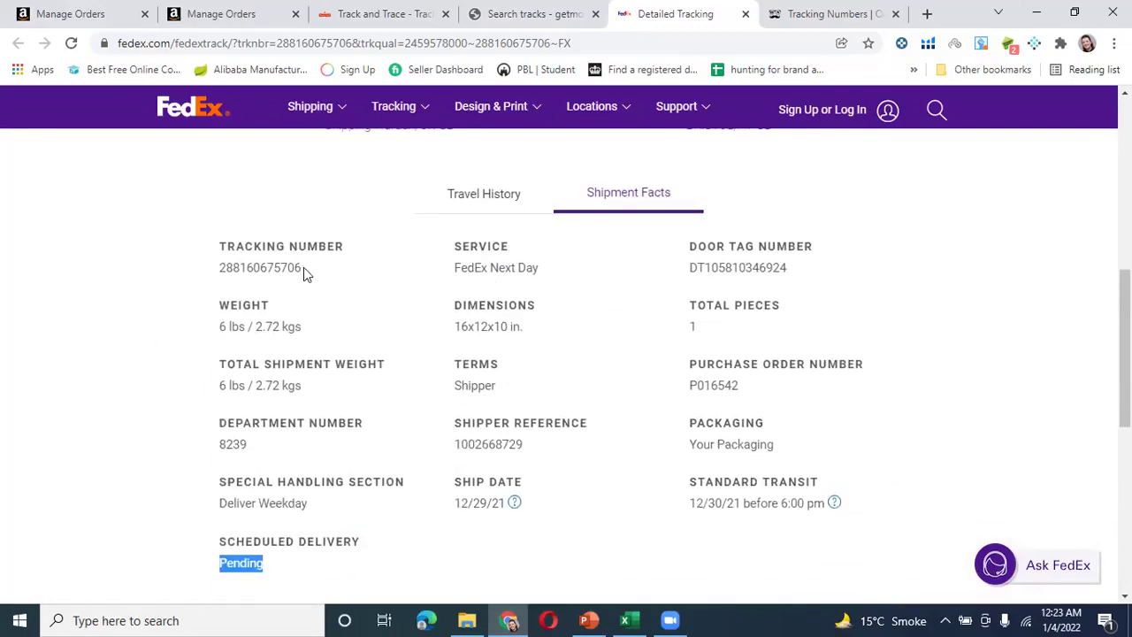
drag(304, 267, 188, 276)
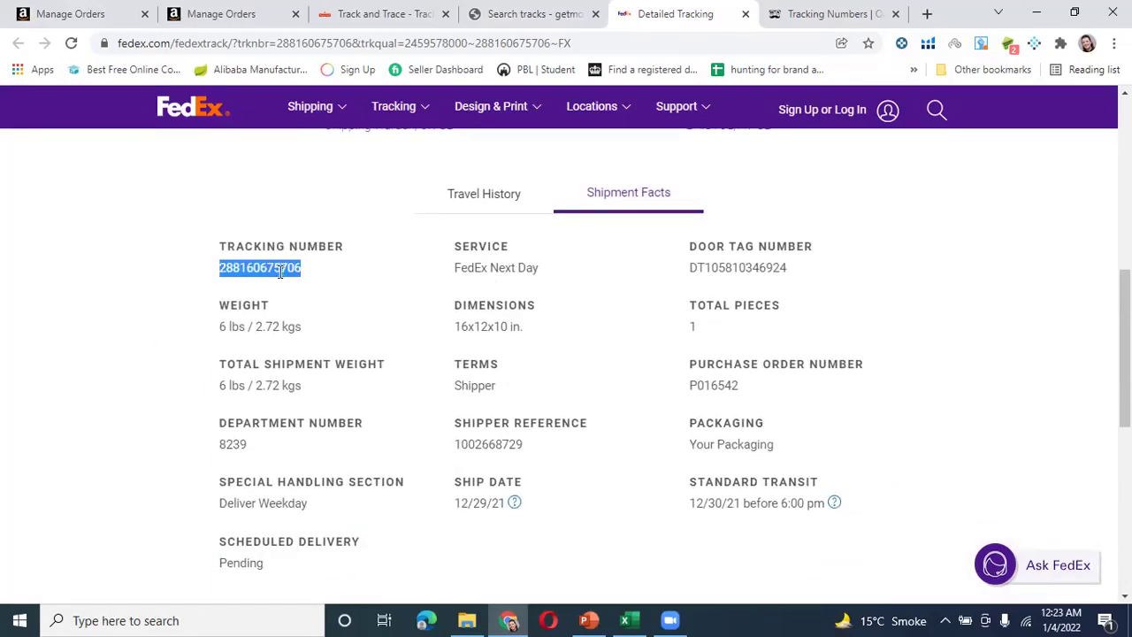
click(590, 619)
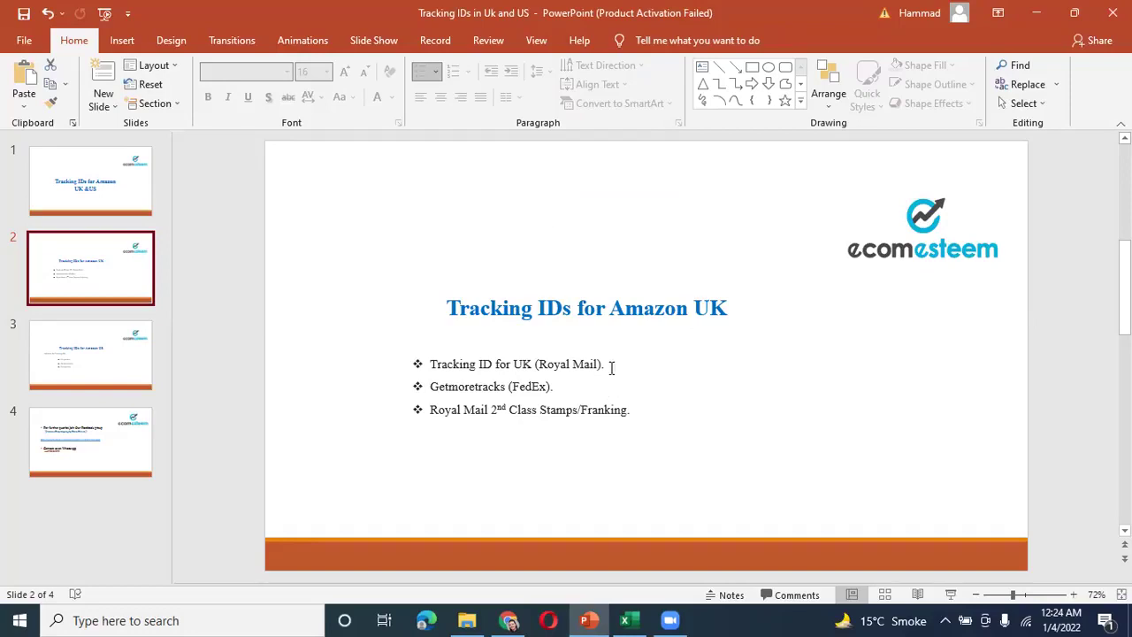
Show slide 3, Tracking IDs for Amazon US, listing OAgenious, Getmoretracks and Shipper bay
click(119, 376)
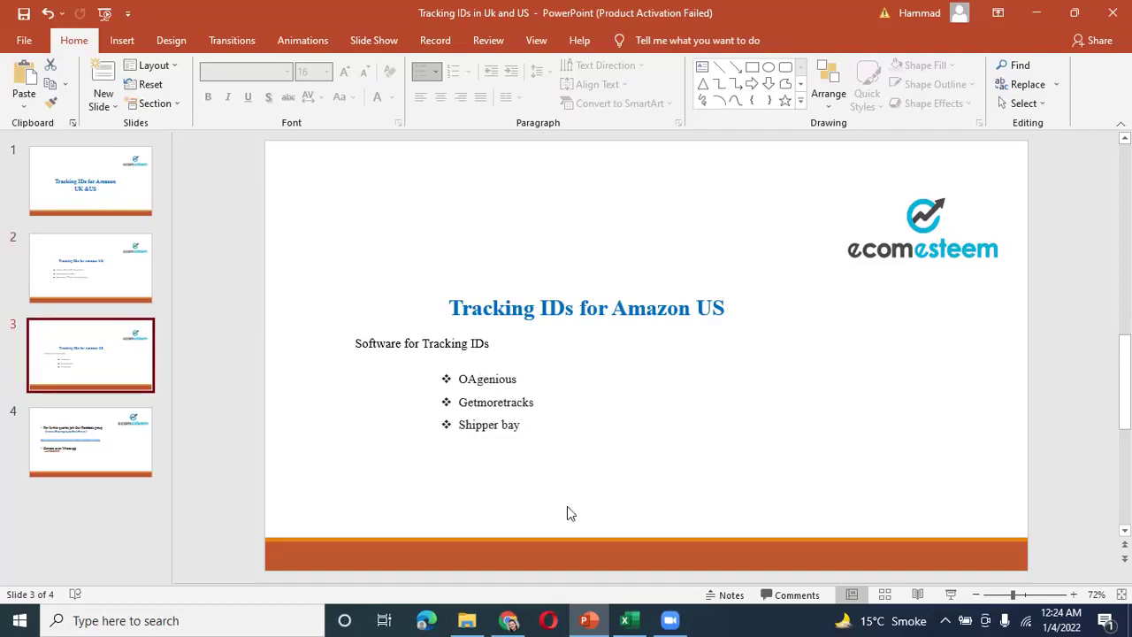
Bring up the OAGenius Get a Tracking Number page in Chrome
click(522, 619)
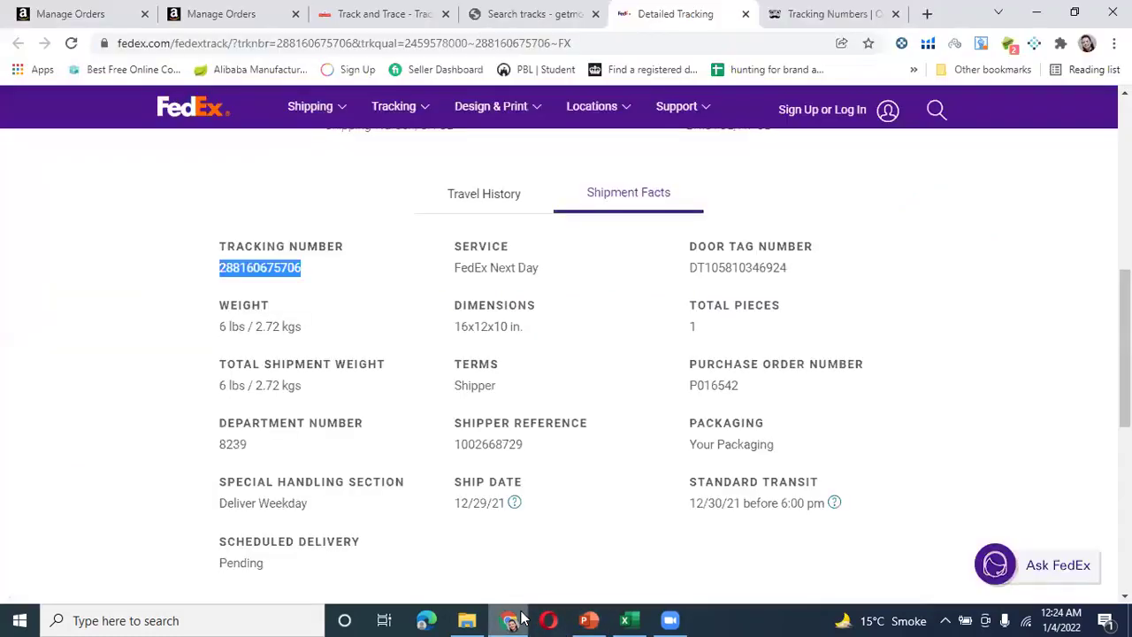
click(810, 7)
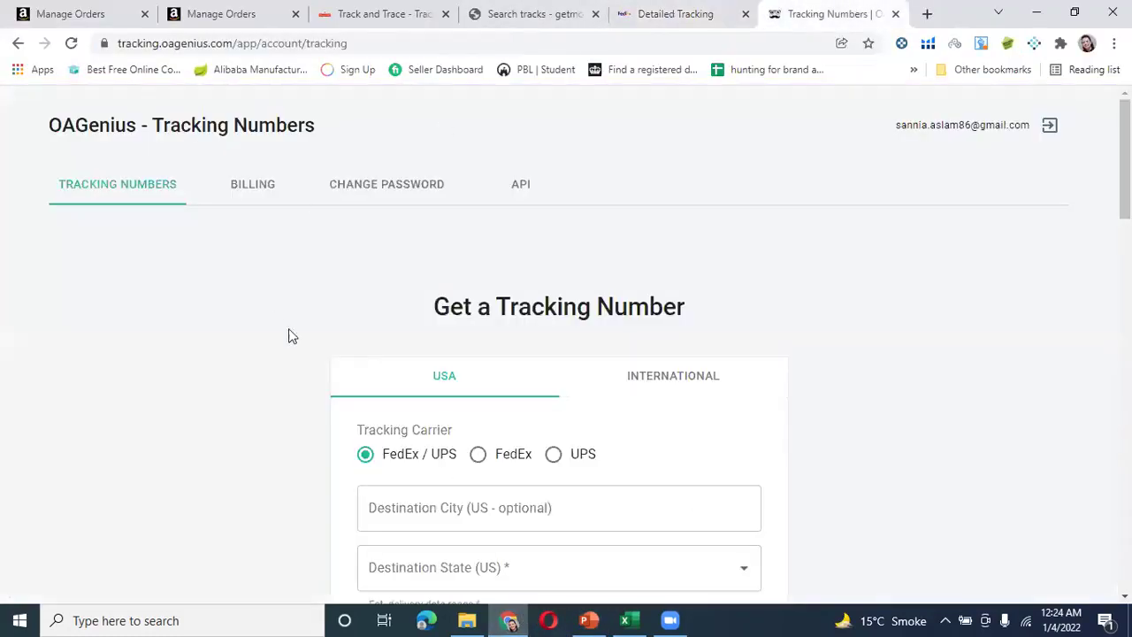
scroll(862, 242, down, 3)
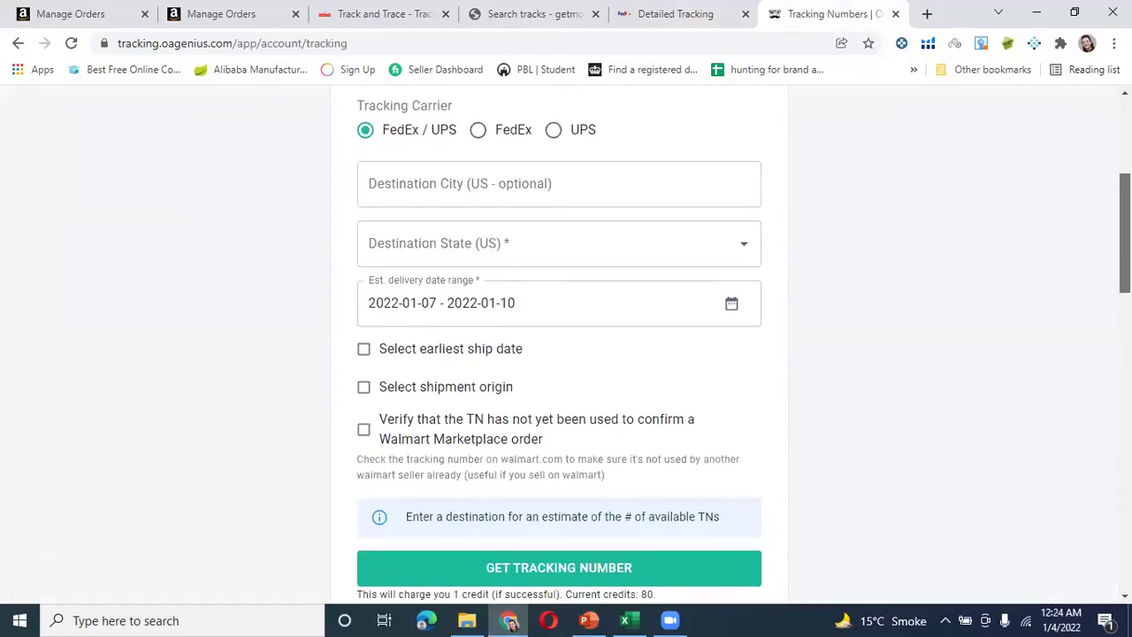
scroll(315, 368, up, 2)
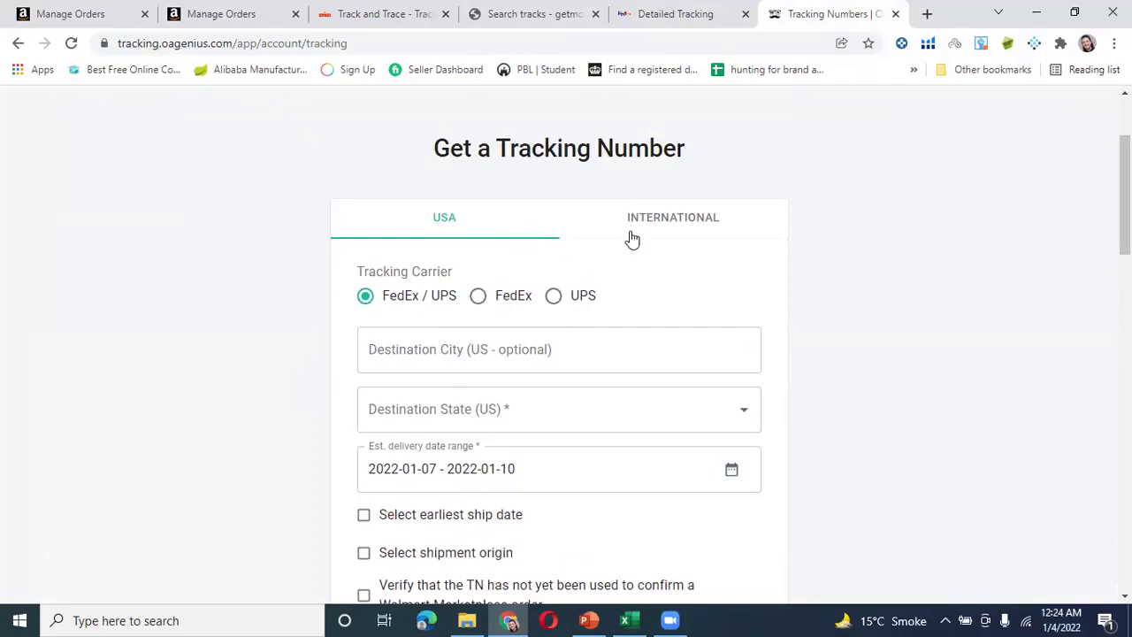
scroll(1123, 203, down, 3)
scroll(1123, 204, up, 2)
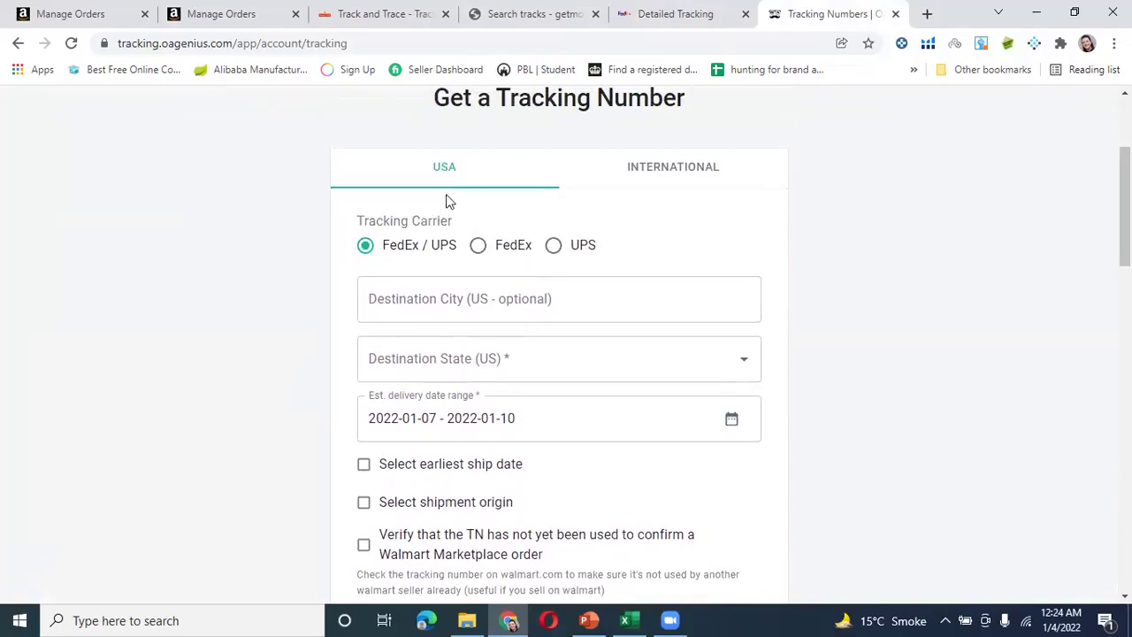
Toggle the form between INTERNATIONAL and USA, ending on the USA FedEx / UPS form
click(688, 168)
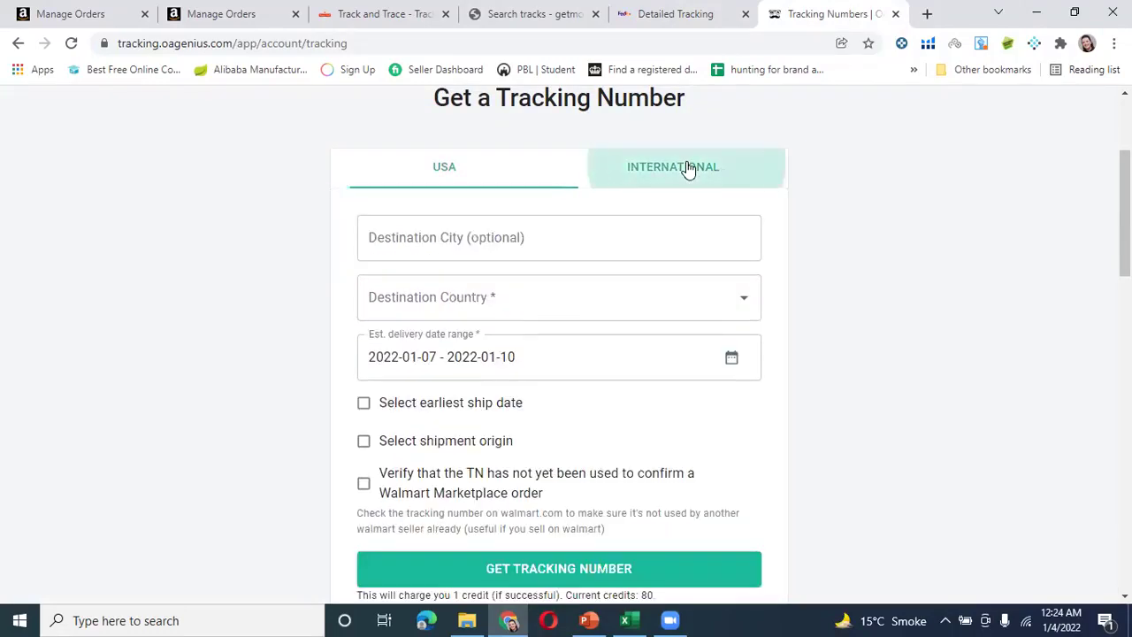
click(538, 240)
click(469, 172)
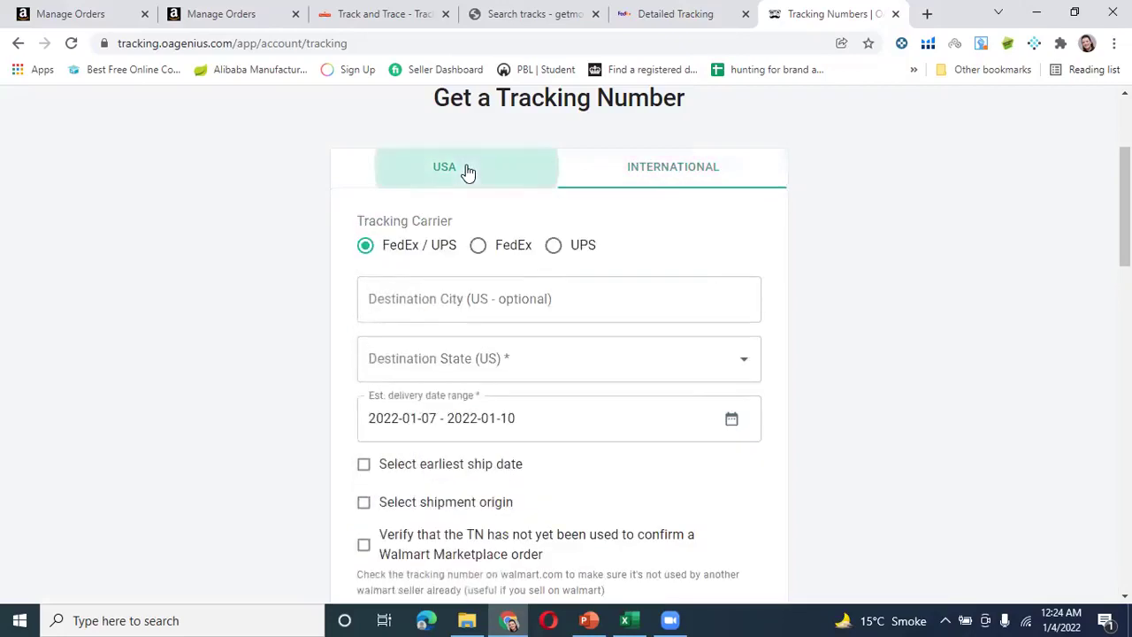
click(661, 182)
click(498, 239)
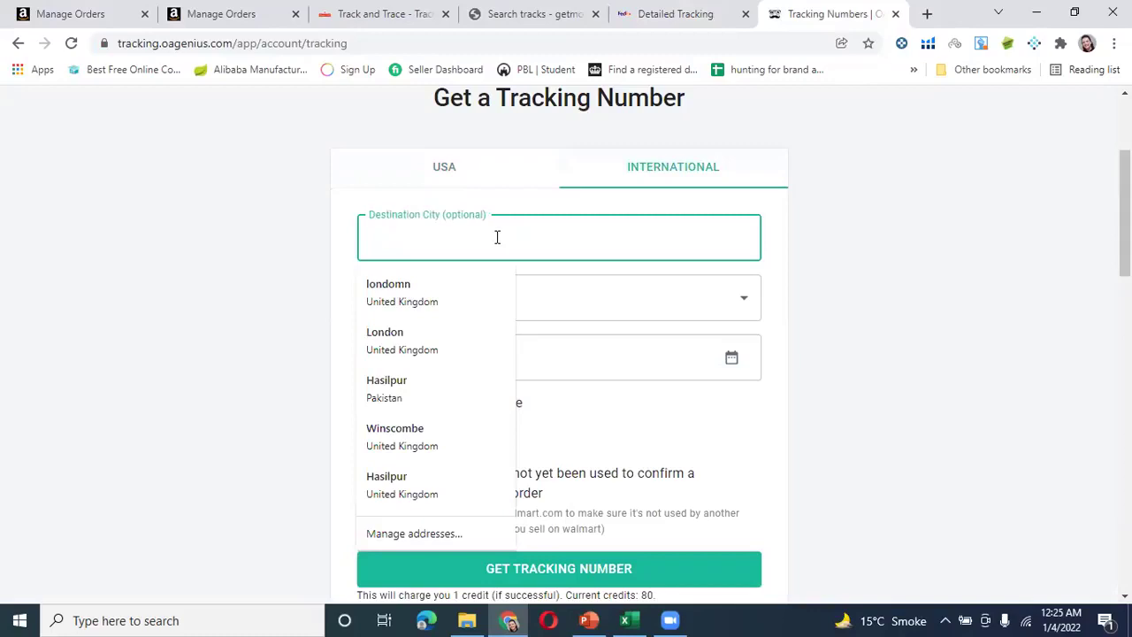
click(460, 174)
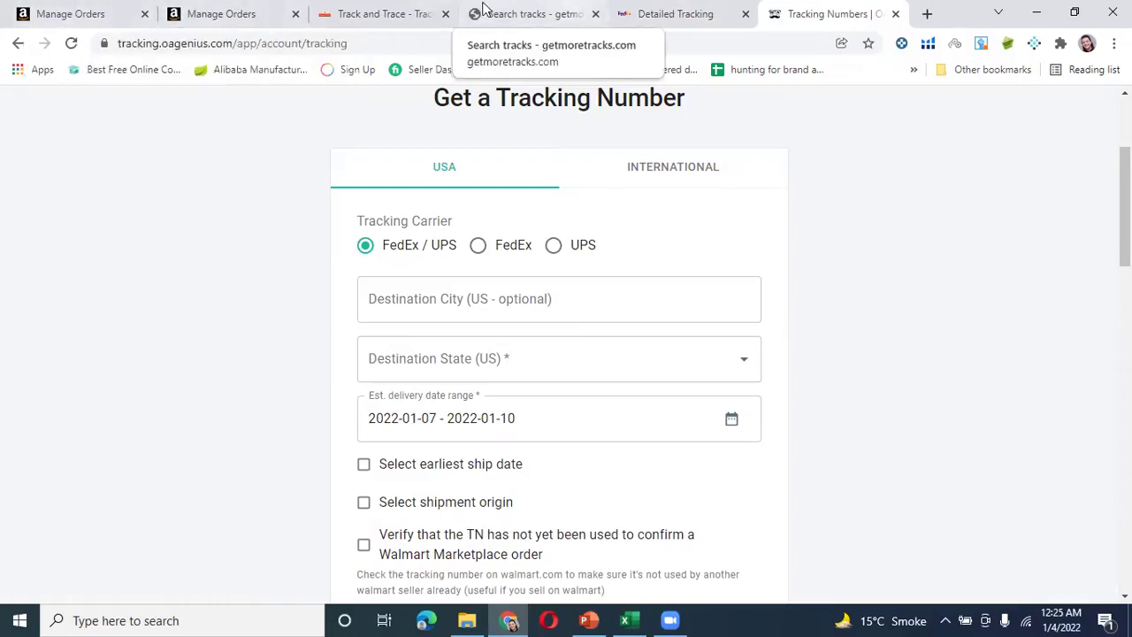
Paste JACKSON from the Amazon Ship to address as Destination City and choose state NJ
click(6, 9)
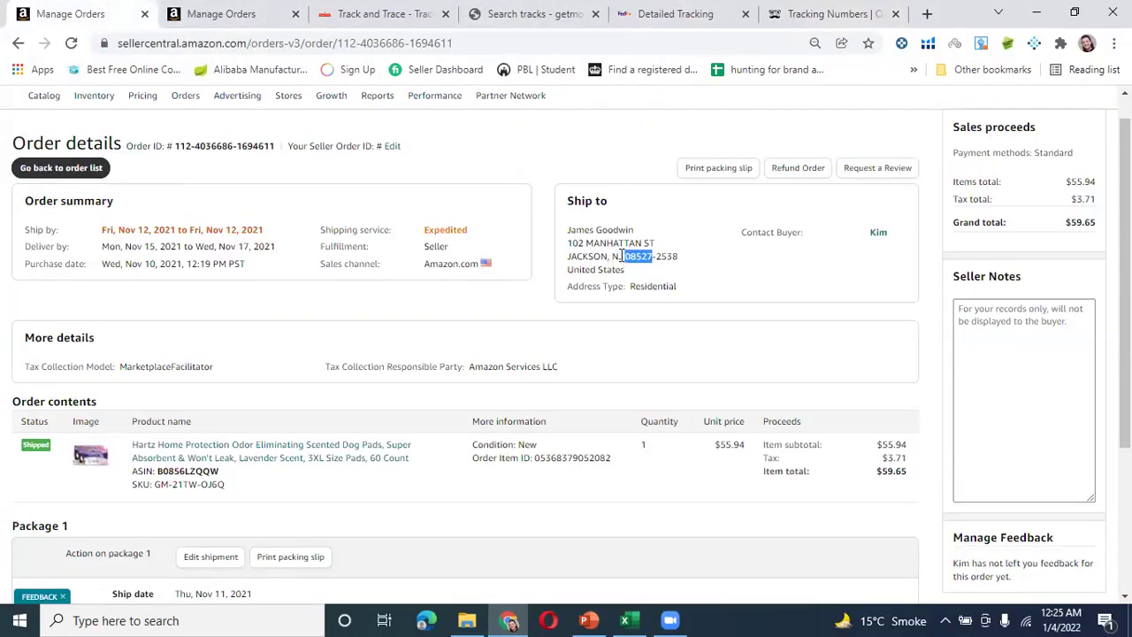
double_click(585, 256)
right_click(573, 257)
click(599, 268)
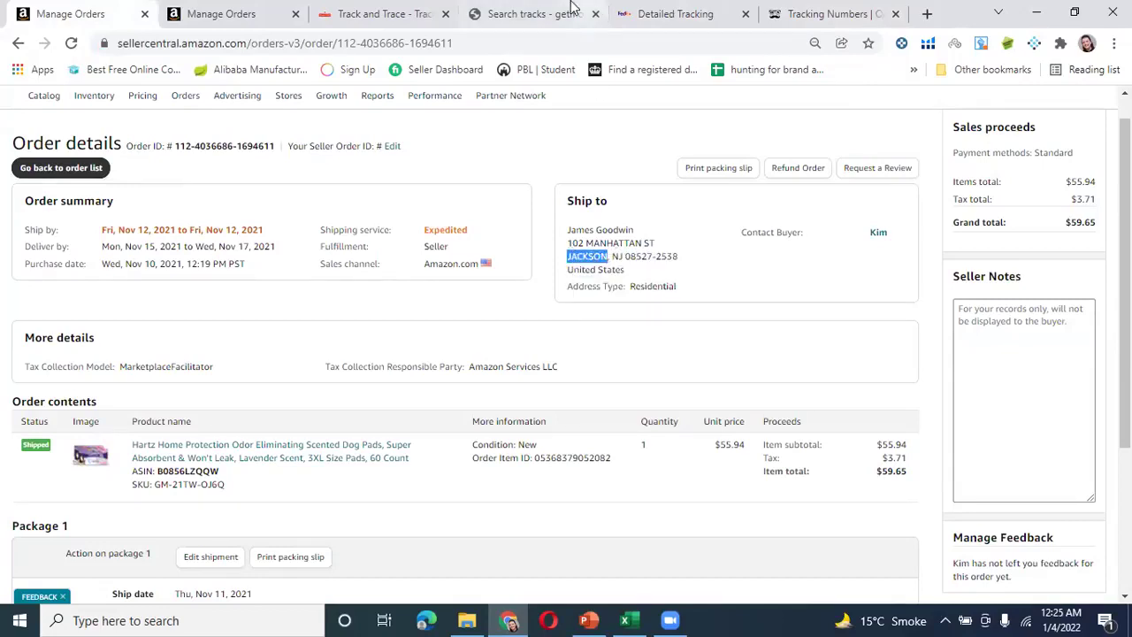
click(831, 13)
click(412, 306)
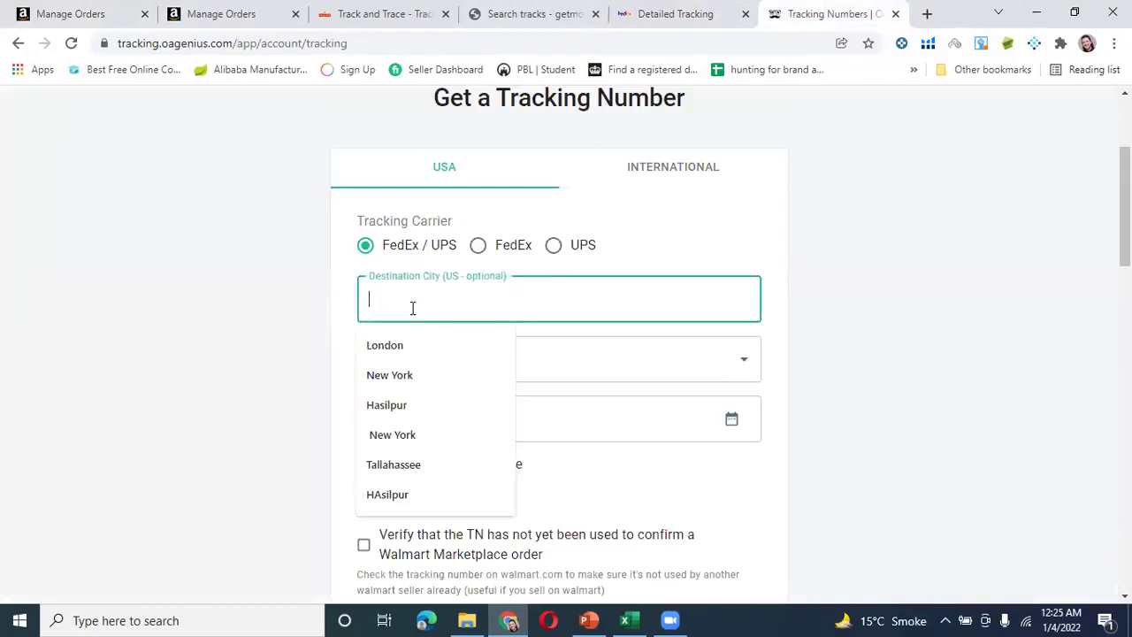
key(ctrl+v)
click(490, 357)
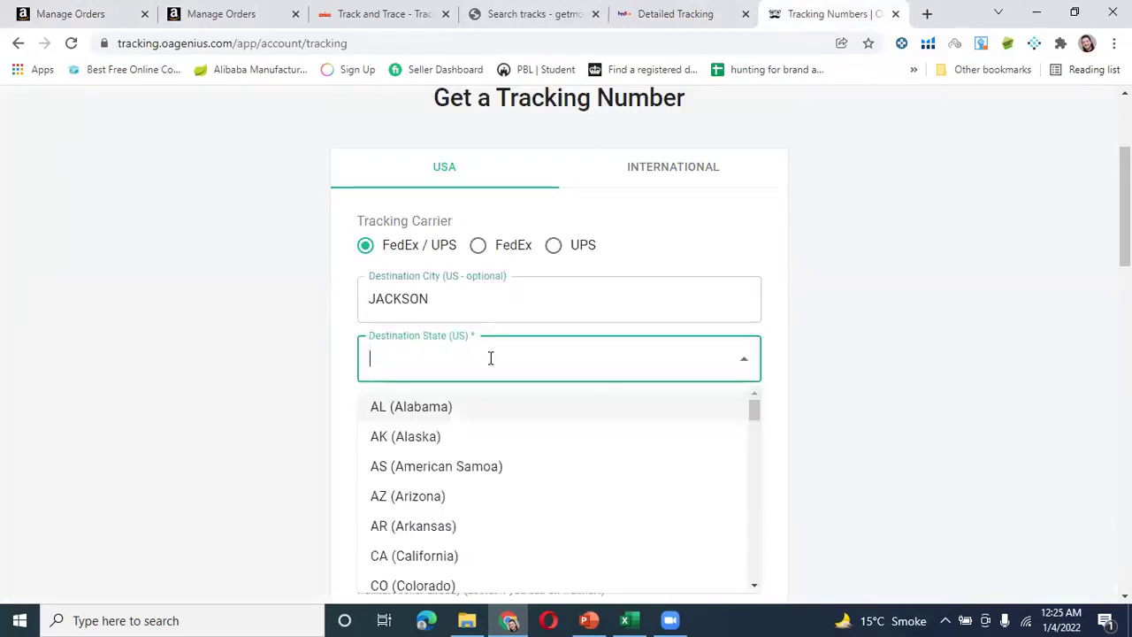
text(n)
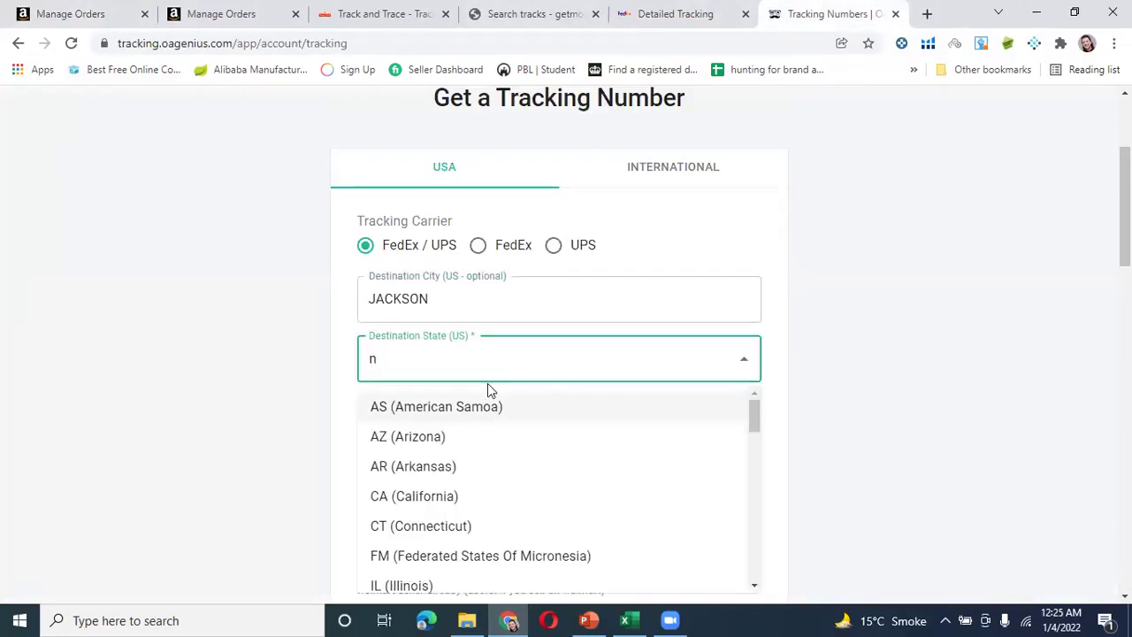
text(j)
click(460, 409)
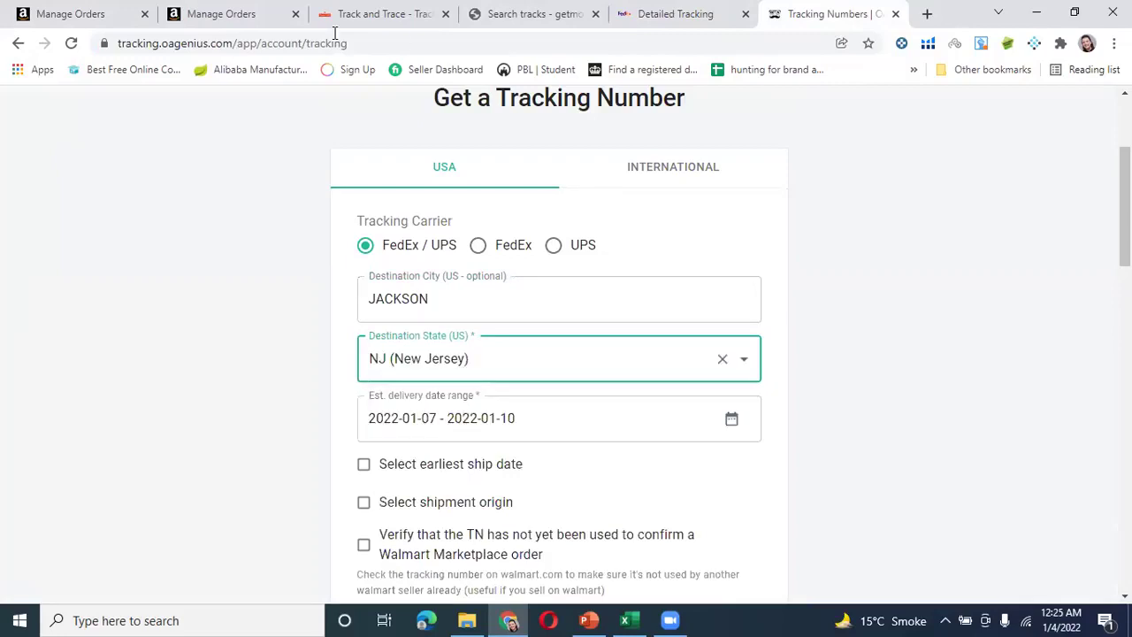
Set the estimated delivery range to Jan 4 – Jan 6, 2022
click(737, 428)
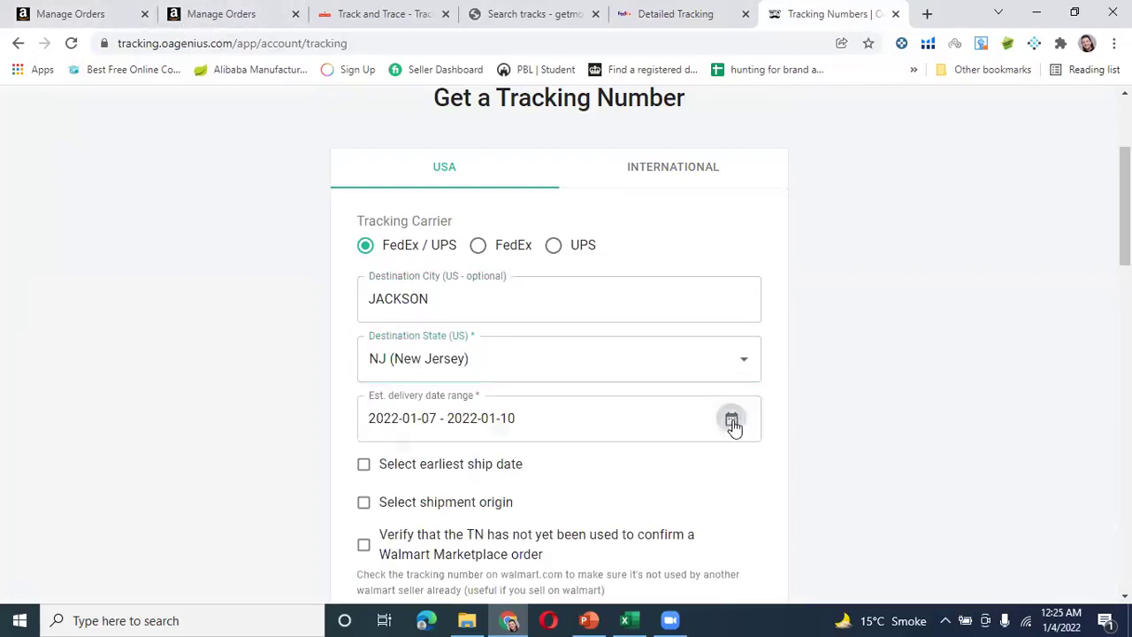
click(872, 369)
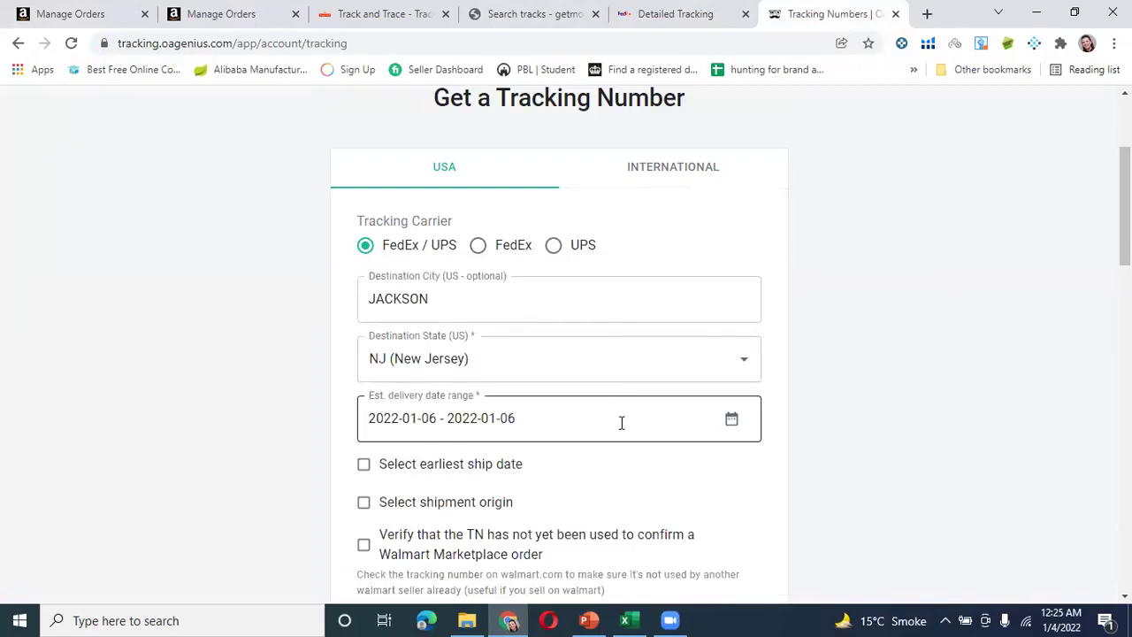
click(734, 421)
click(453, 446)
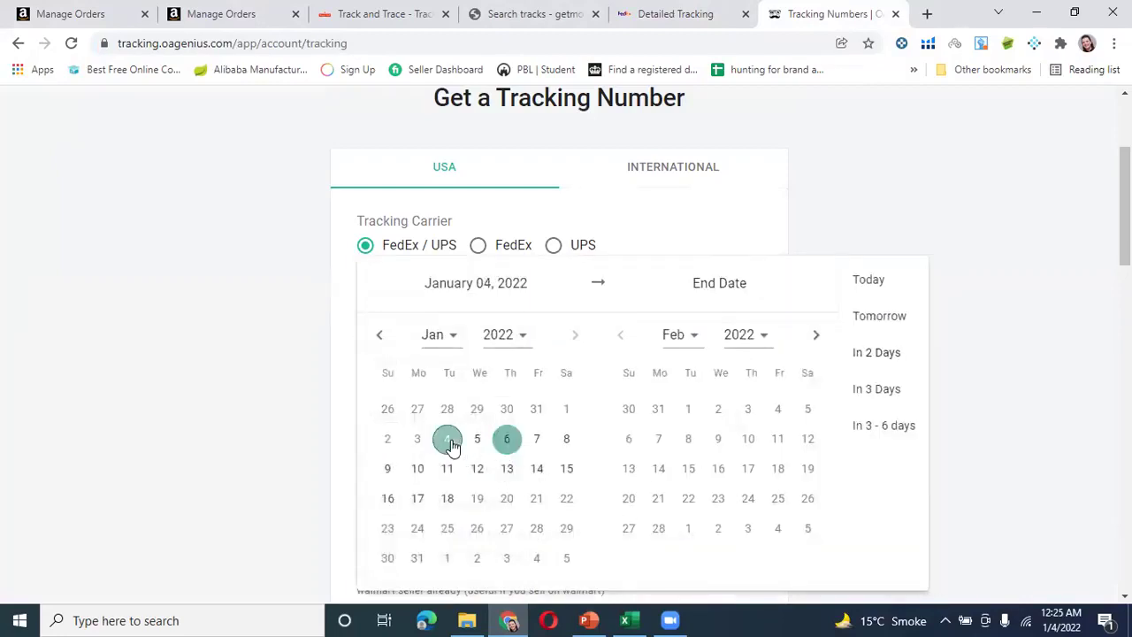
click(511, 441)
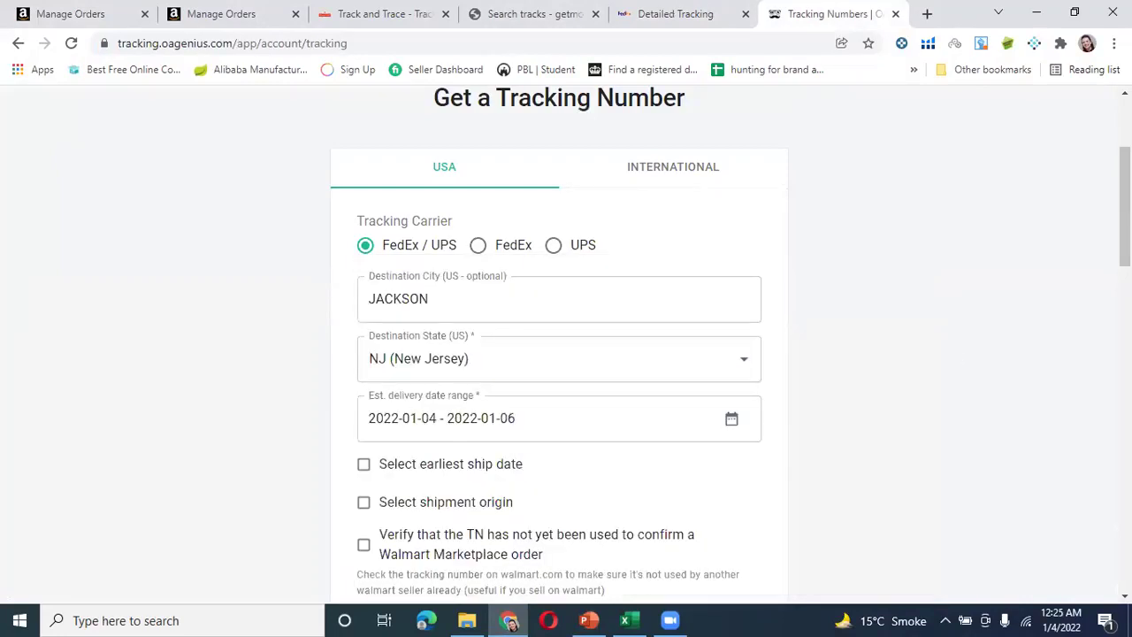
scroll(633, 376, down, 3)
scroll(566, 389, down, 1)
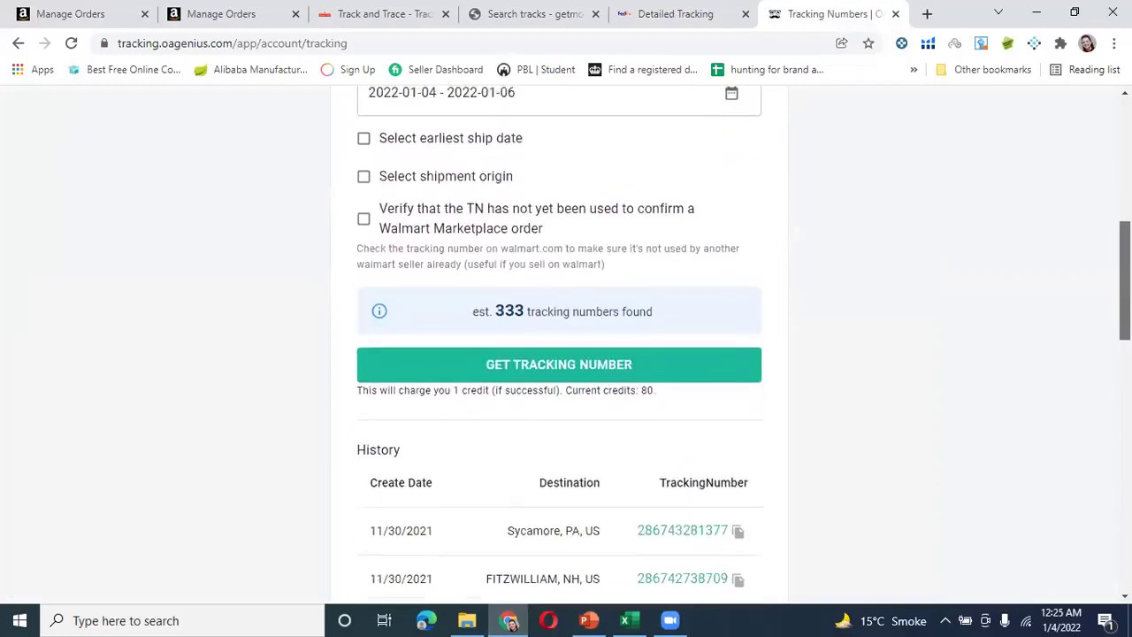
Enable shipment origin selection and generate the FedEx tracking number
click(363, 185)
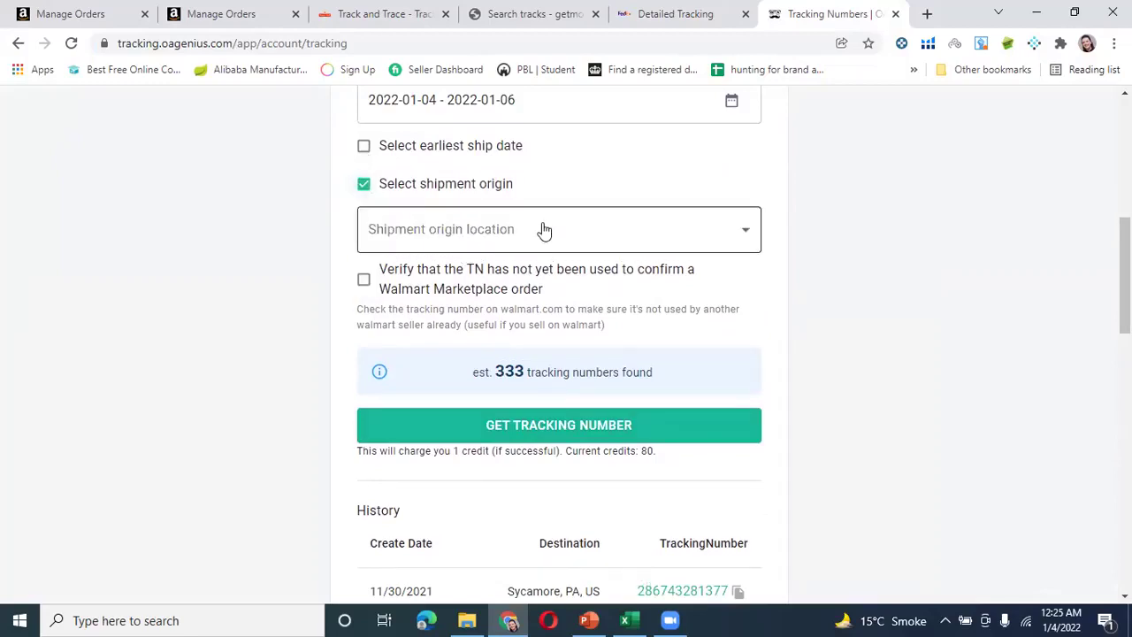
click(525, 429)
scroll(1002, 291, down, 1)
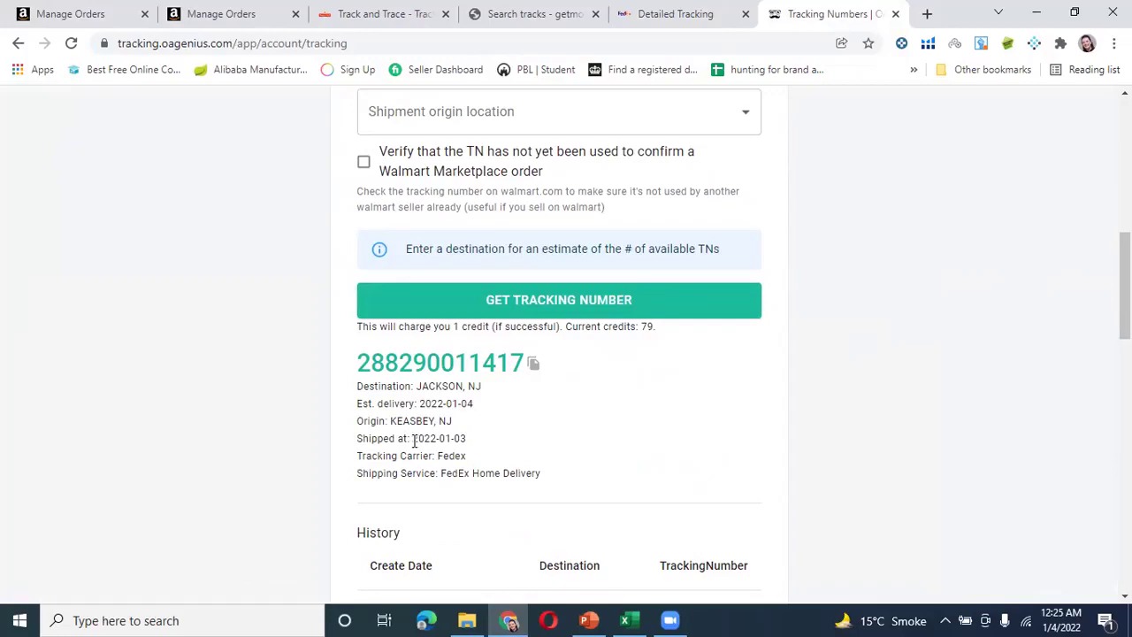
Highlight the shipped date 2022-01-03, estimated delivery 2022-01-04 and FedEx Home Delivery service in the result
drag(469, 438, 412, 439)
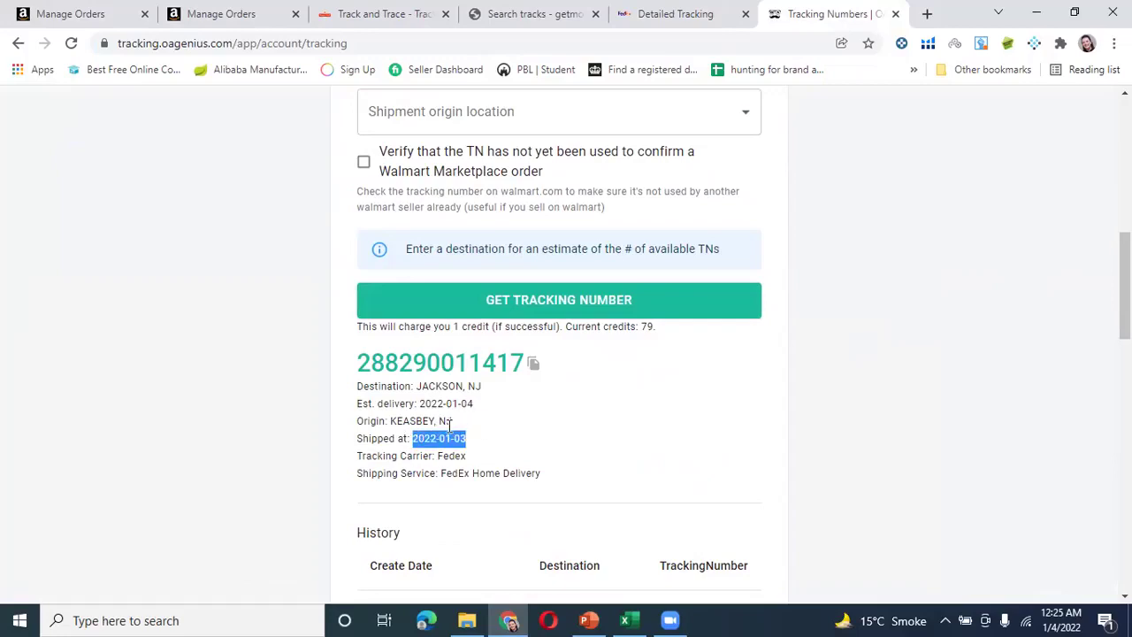
drag(474, 404, 427, 407)
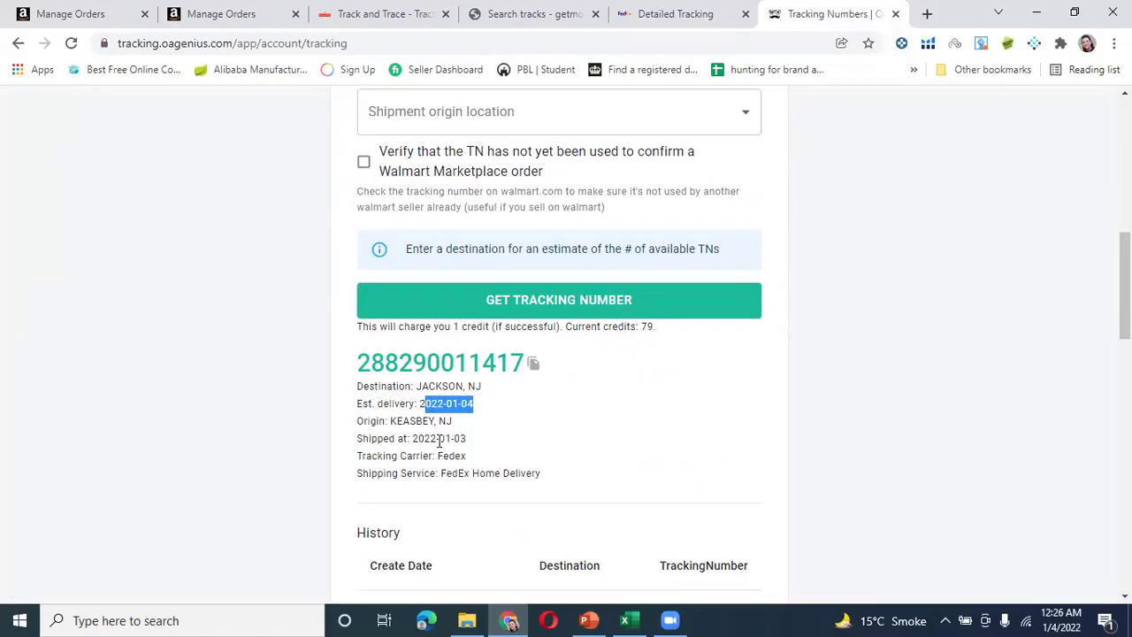
drag(467, 439, 412, 439)
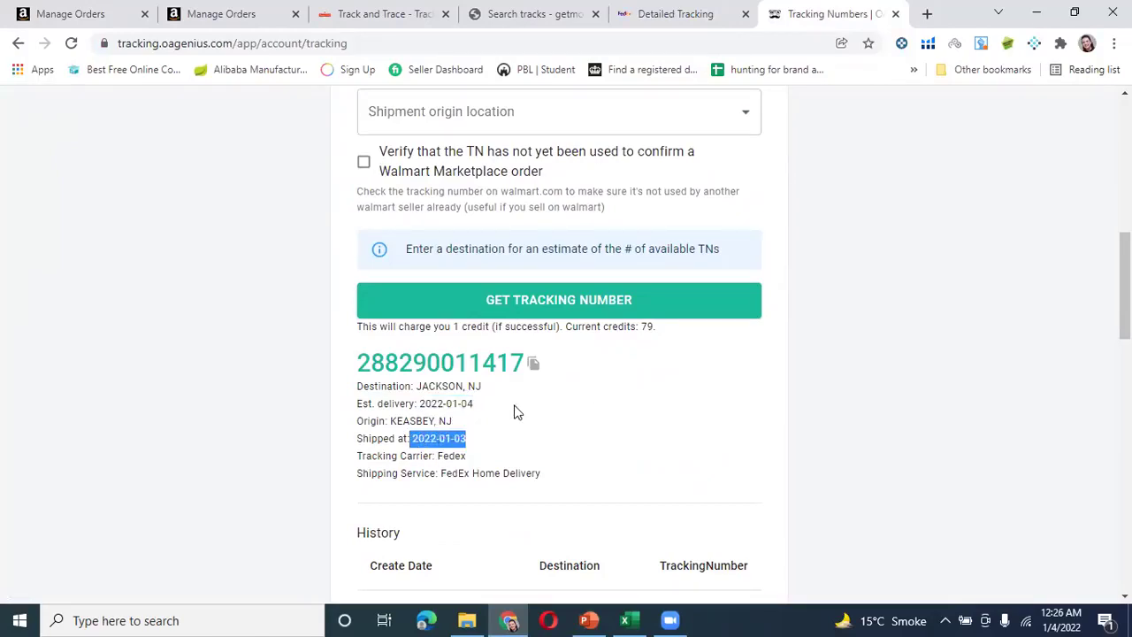
scroll(535, 417, down, 4)
scroll(504, 318, up, 2)
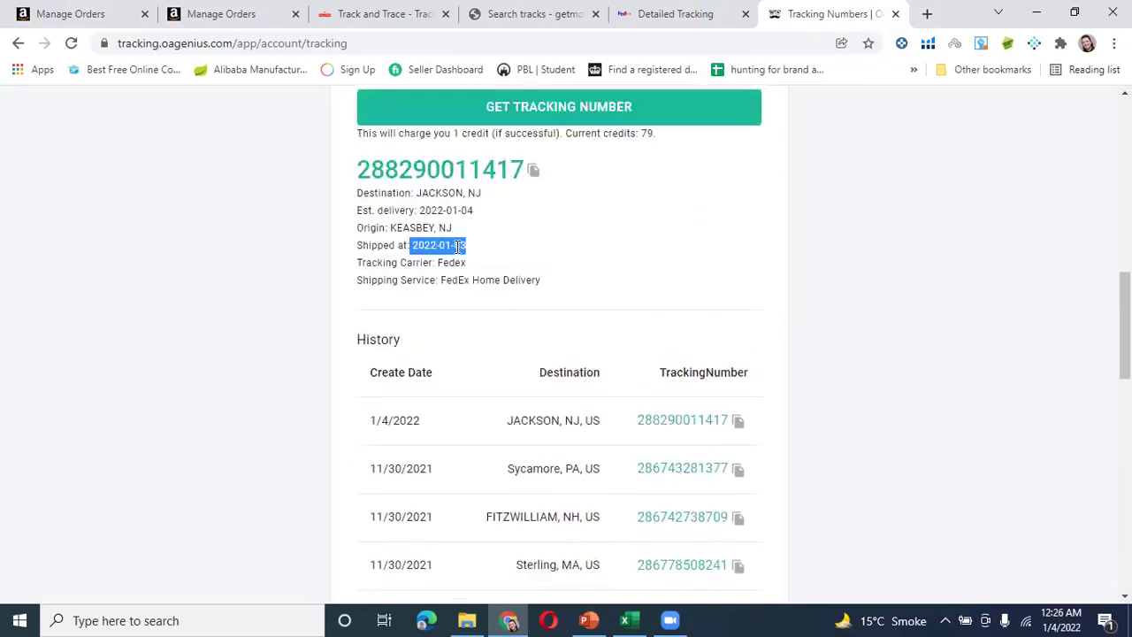
drag(476, 210, 417, 206)
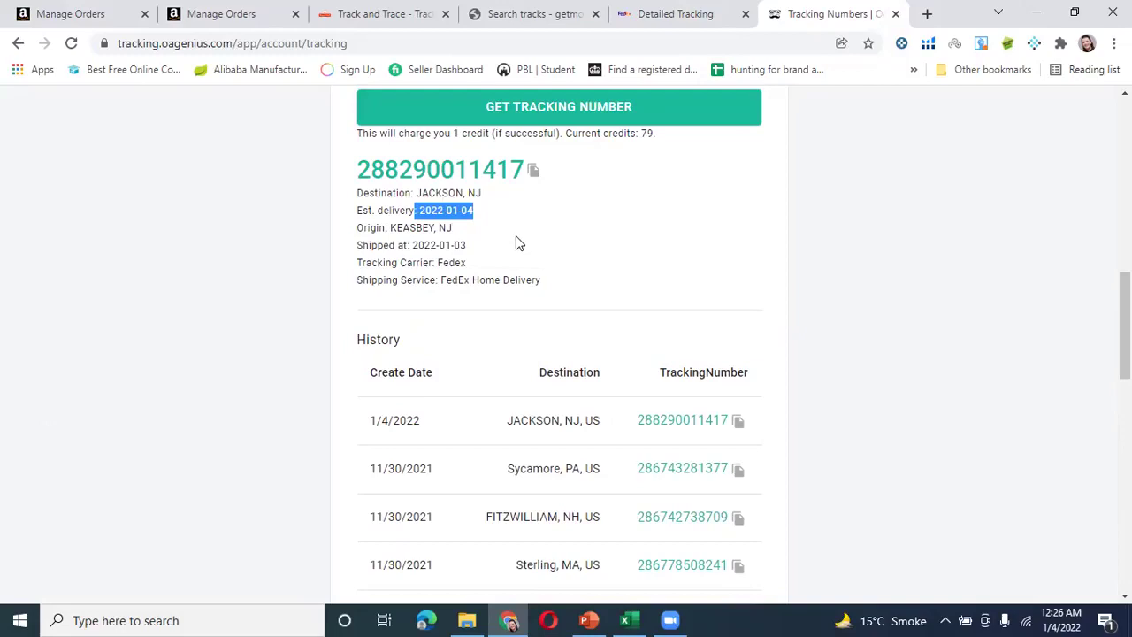
drag(540, 281, 457, 282)
scroll(619, 248, up, 7)
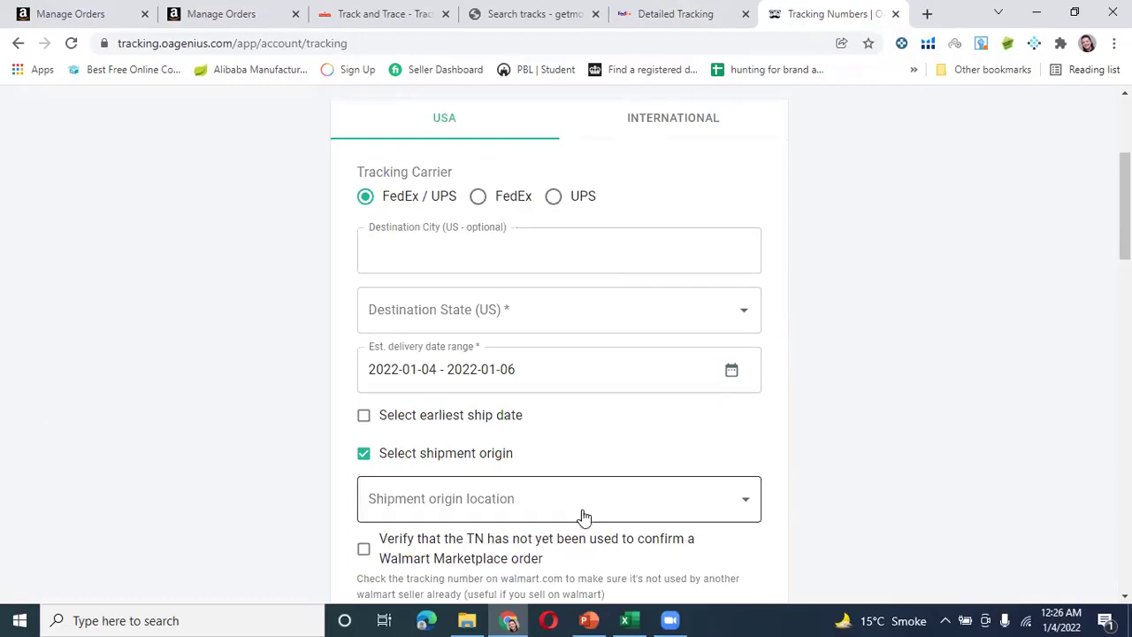
Return to the getmoretracks tab and reload the FedEx tracking results
click(588, 620)
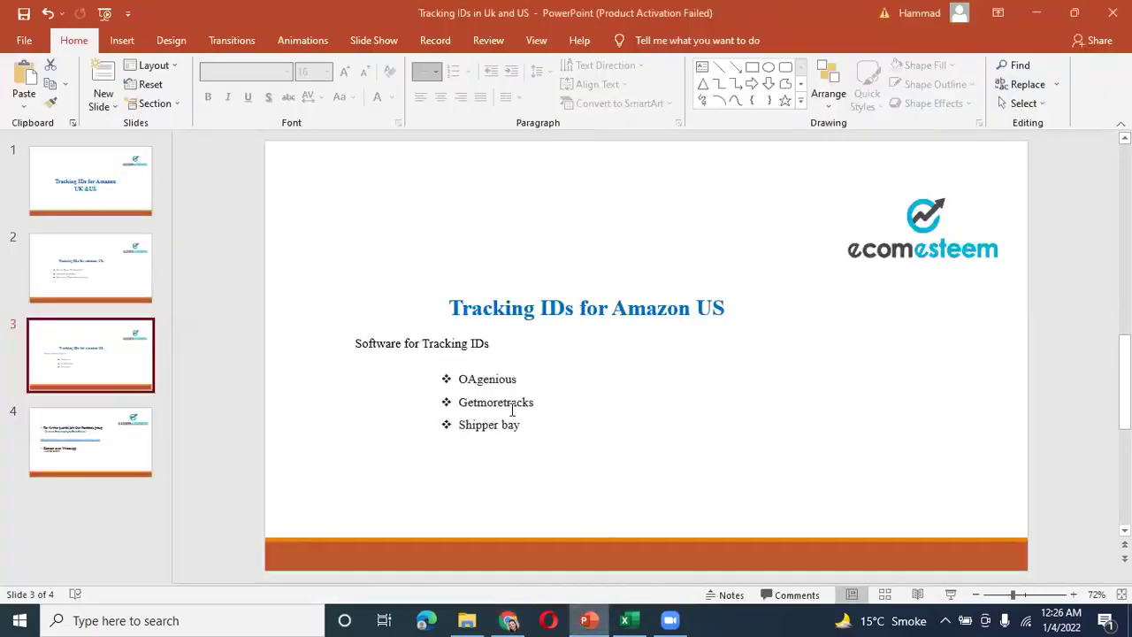
click(583, 619)
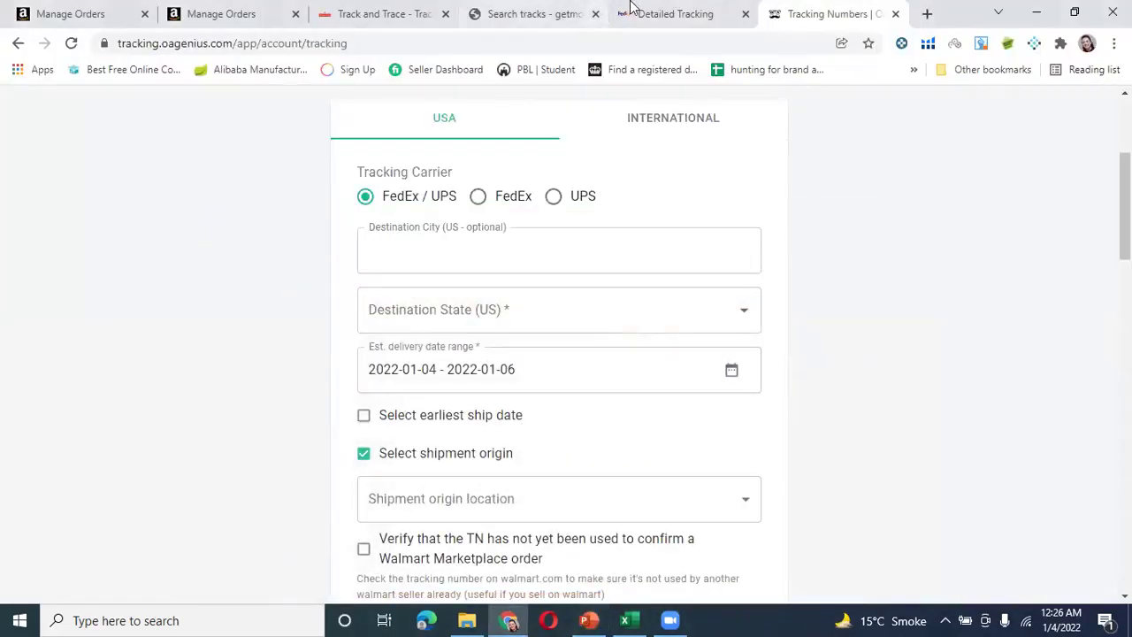
click(522, 12)
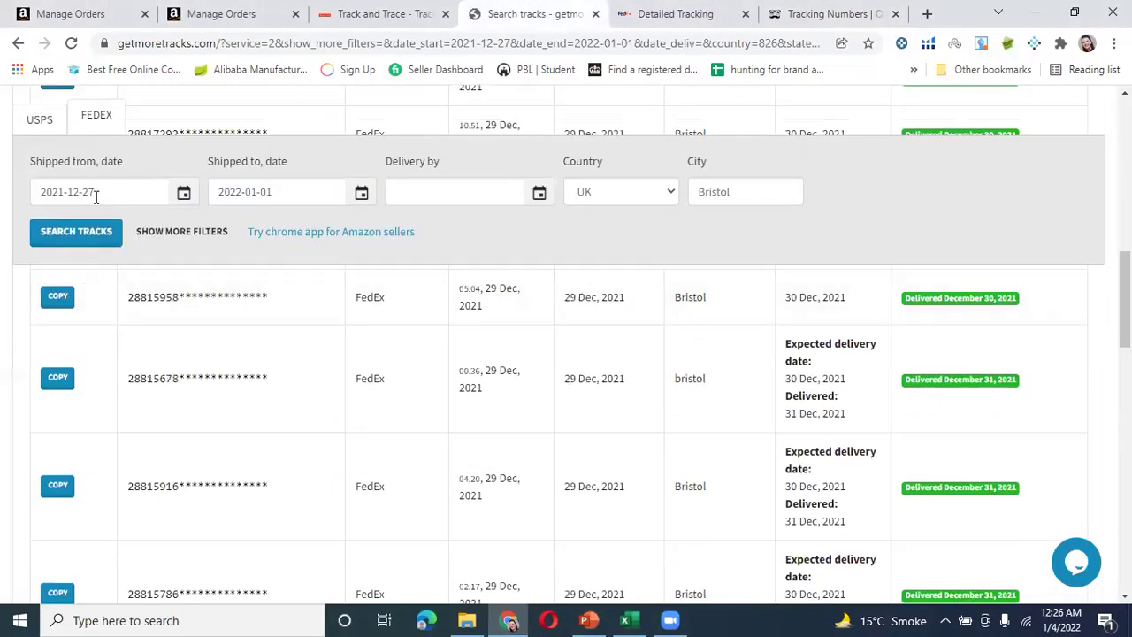
scroll(95, 196, up, 4)
click(44, 117)
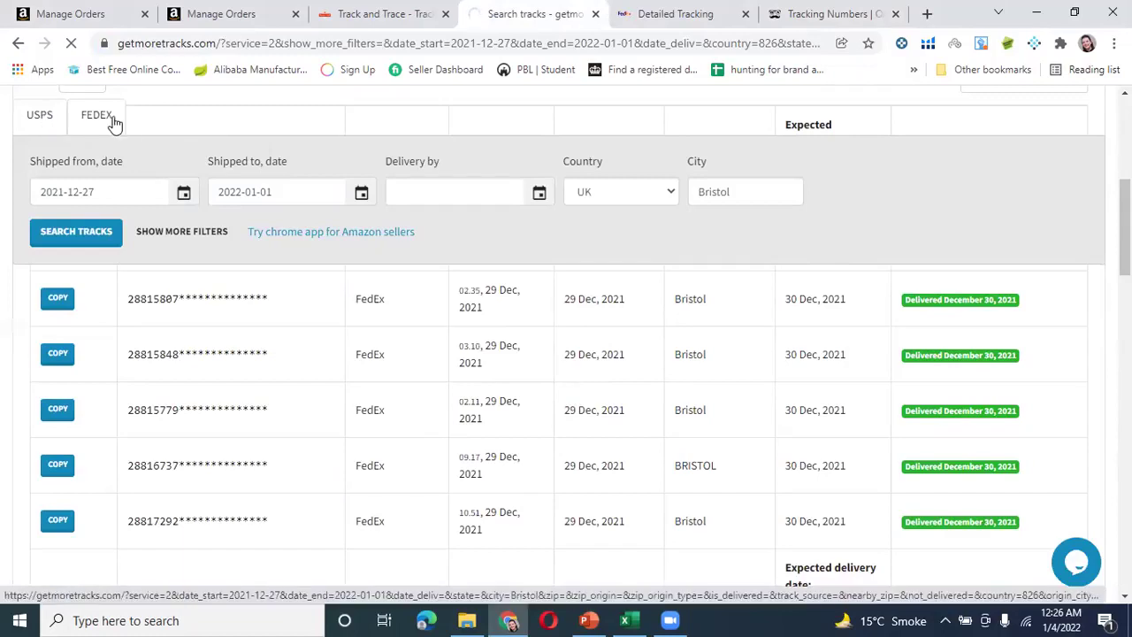
Rerun the FedEx tracking search filtered to USA, then go back to PowerPoint
click(658, 192)
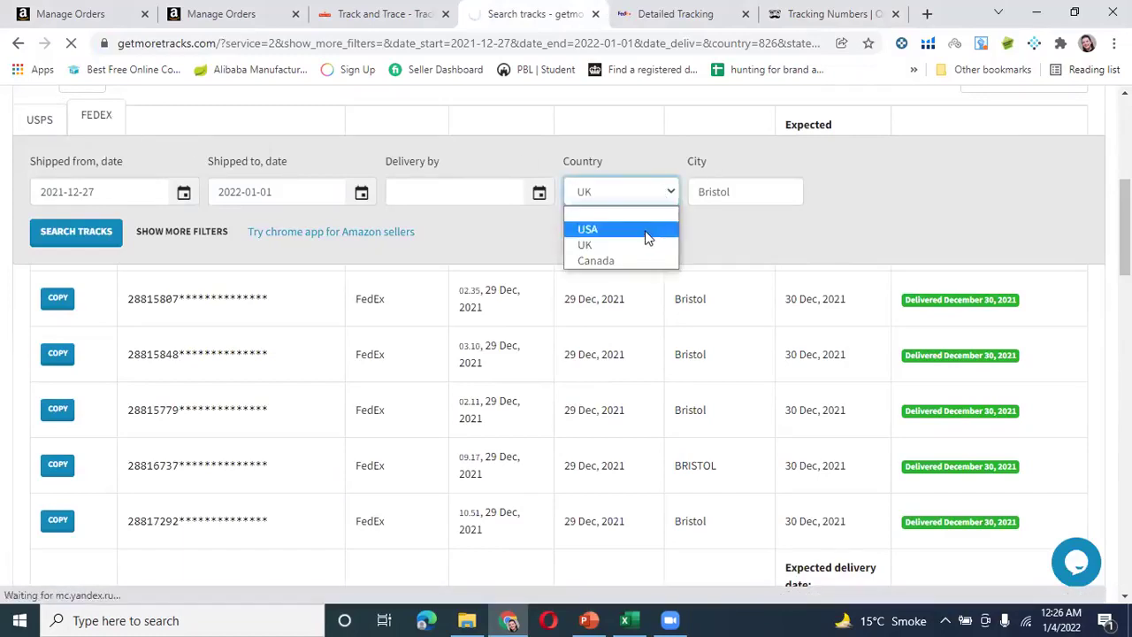
click(649, 230)
click(32, 121)
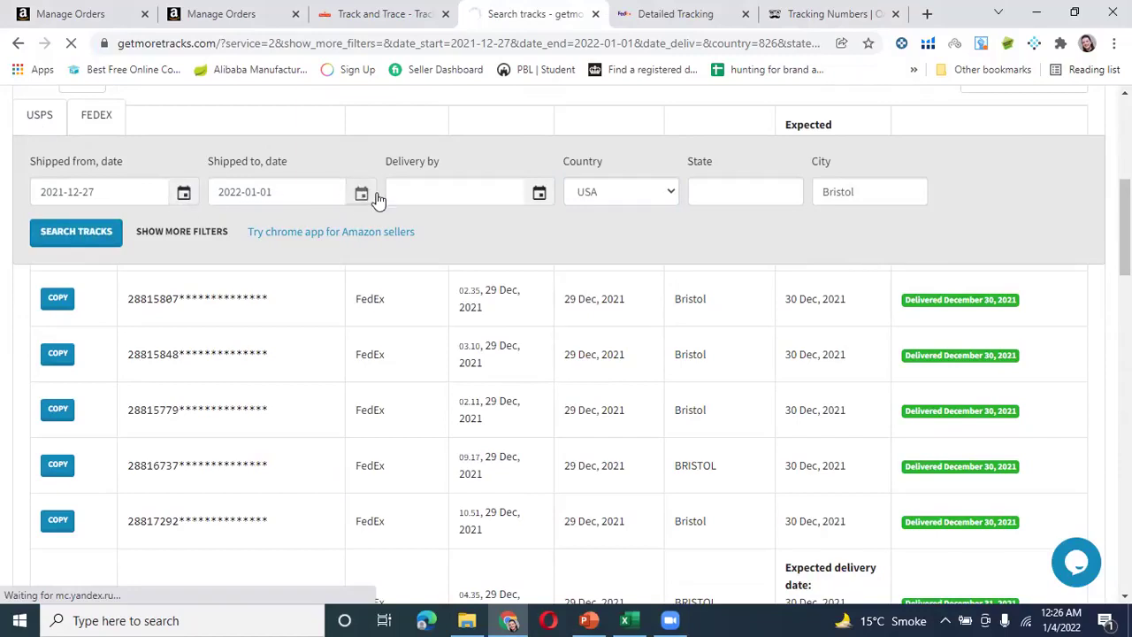
click(114, 223)
scroll(670, 252, up, 2)
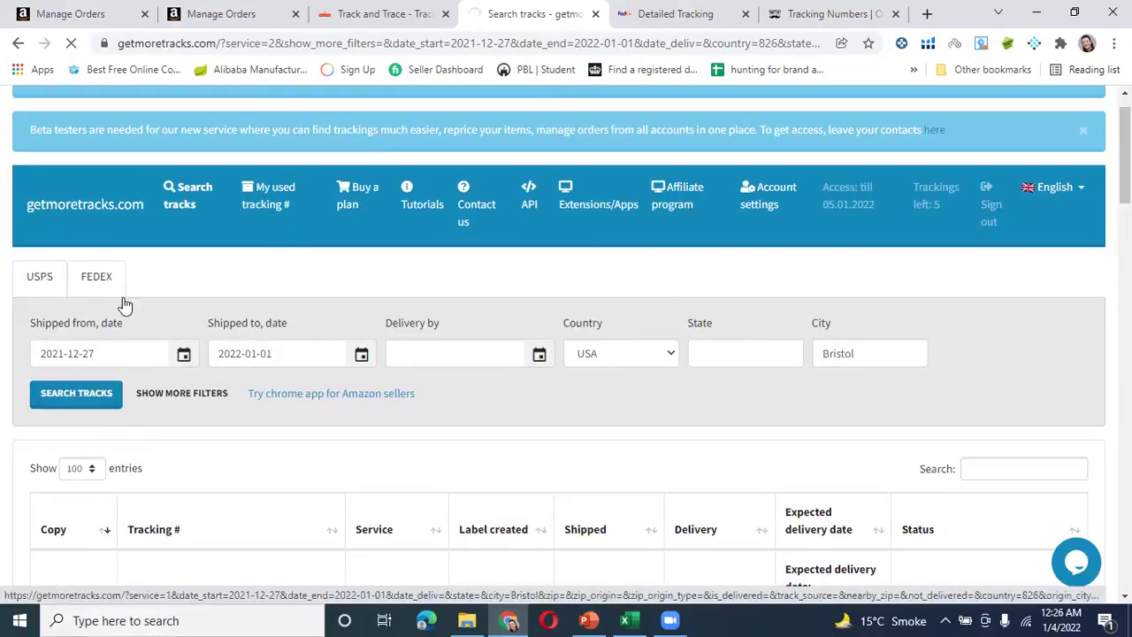
click(623, 618)
click(588, 620)
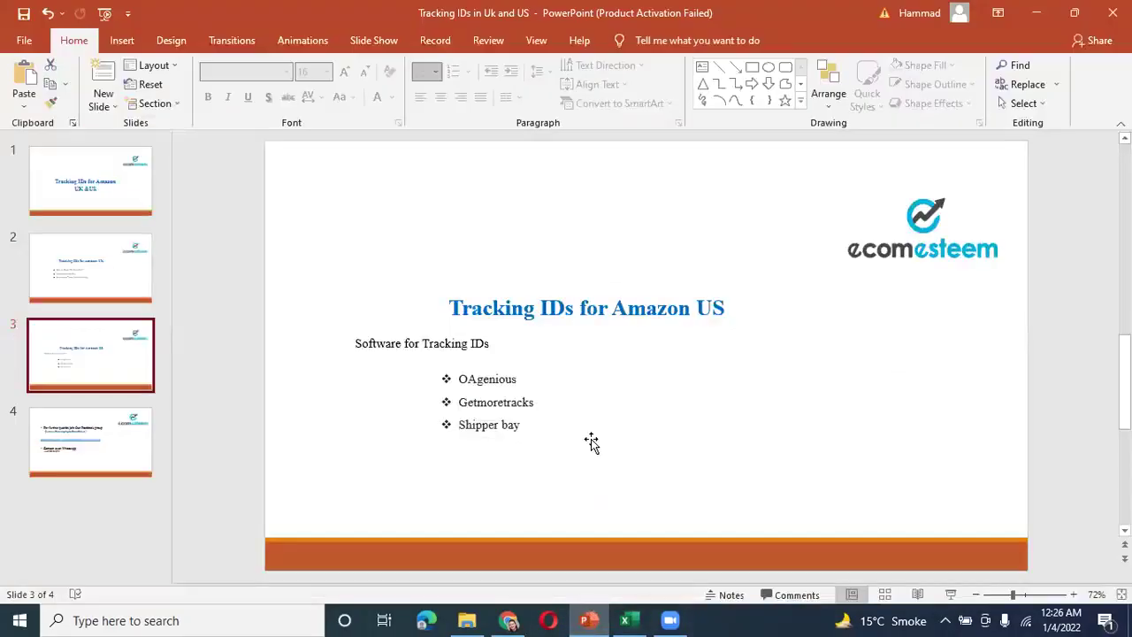
Select the slide 4 thumbnail to show the closing contact slide
click(75, 451)
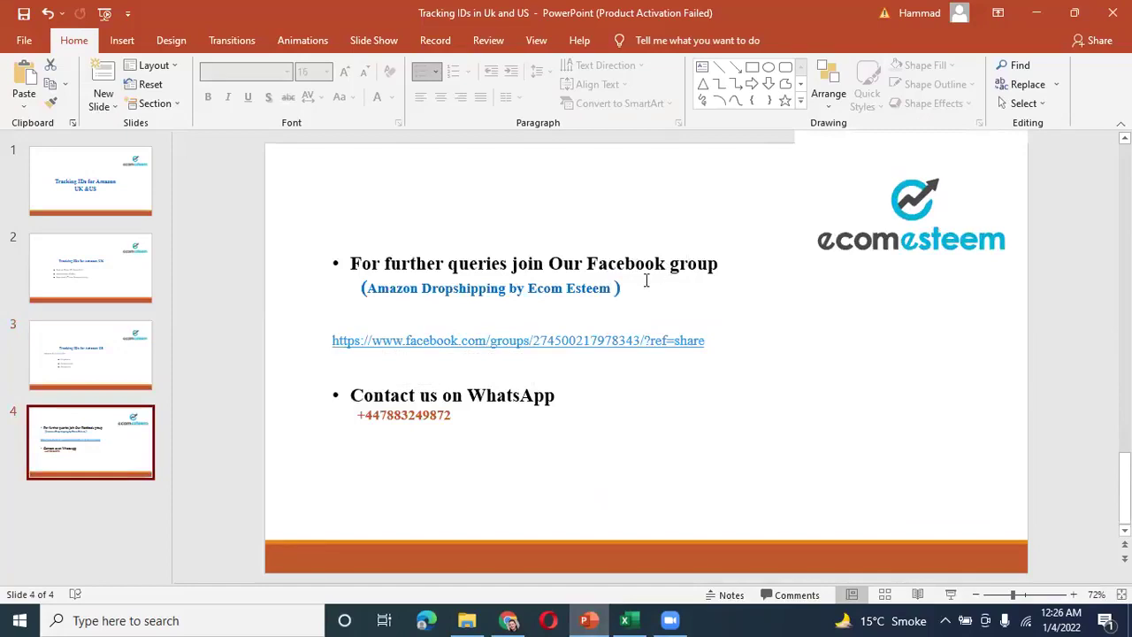